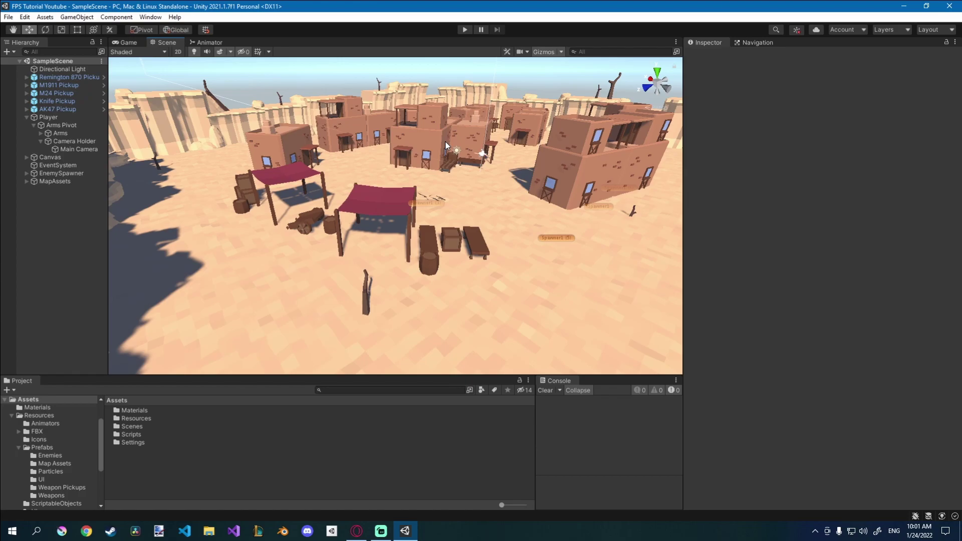
Search the Package Manager's Unity Registry for "post", review the Post Processing package and close the manager
{"action": "left_click", "coordinate": [150, 17]}
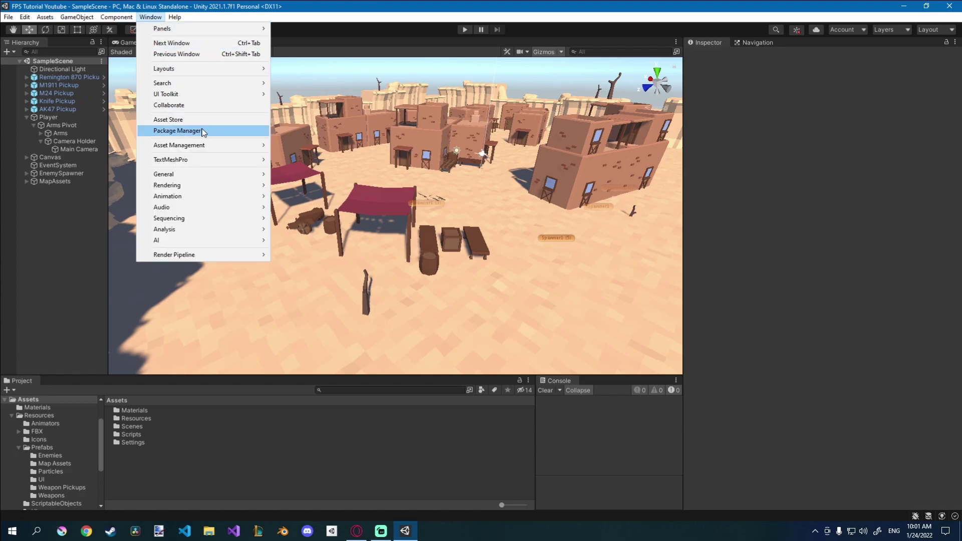
{"action": "left_click", "coordinate": [177, 131]}
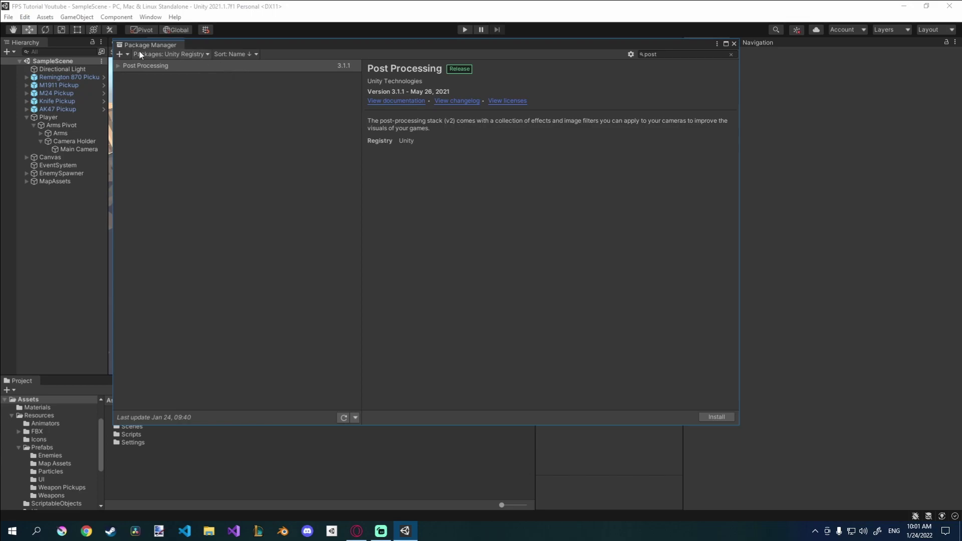
{"action": "left_click_drag", "start_coordinate": [111, 37], "coordinate": [354, 153]}
{"action": "left_click_drag", "start_coordinate": [465, 159], "coordinate": [242, 70]}
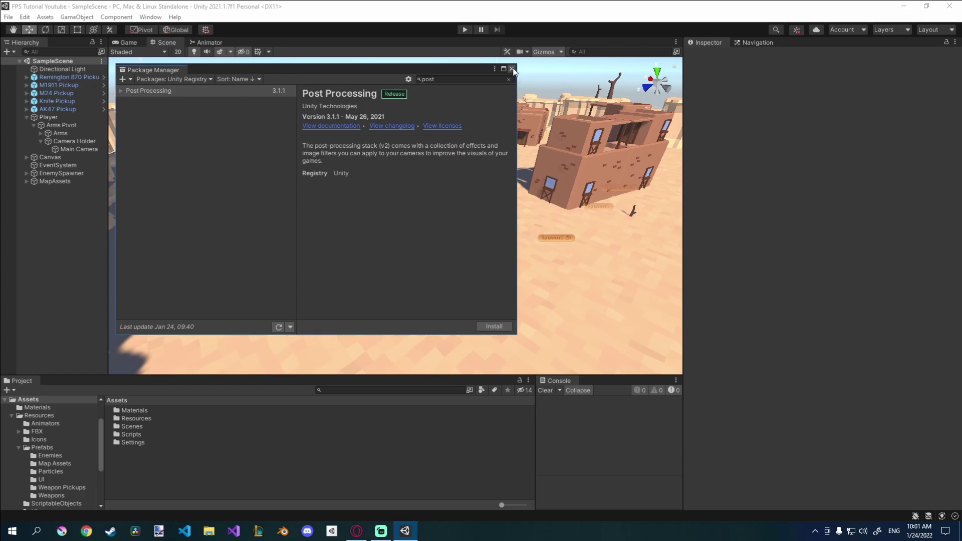
{"action": "left_click_drag", "start_coordinate": [446, 80], "coordinate": [412, 79]}
{"action": "type", "text": "post"}
{"action": "left_click", "coordinate": [511, 69]}
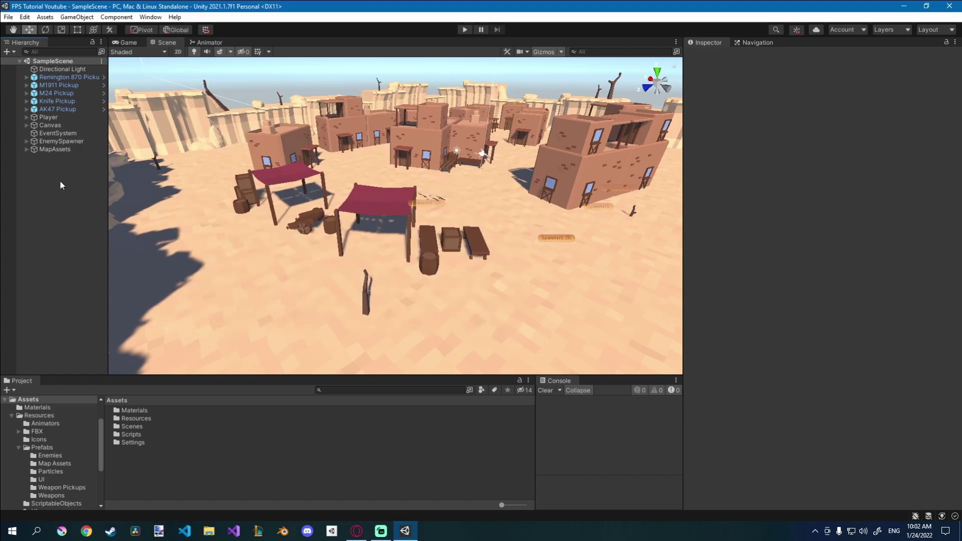
Create an empty game object at the scene root and name it PostProccessing
{"action": "right_click", "coordinate": [60, 185]}
{"action": "left_click", "coordinate": [102, 296]}
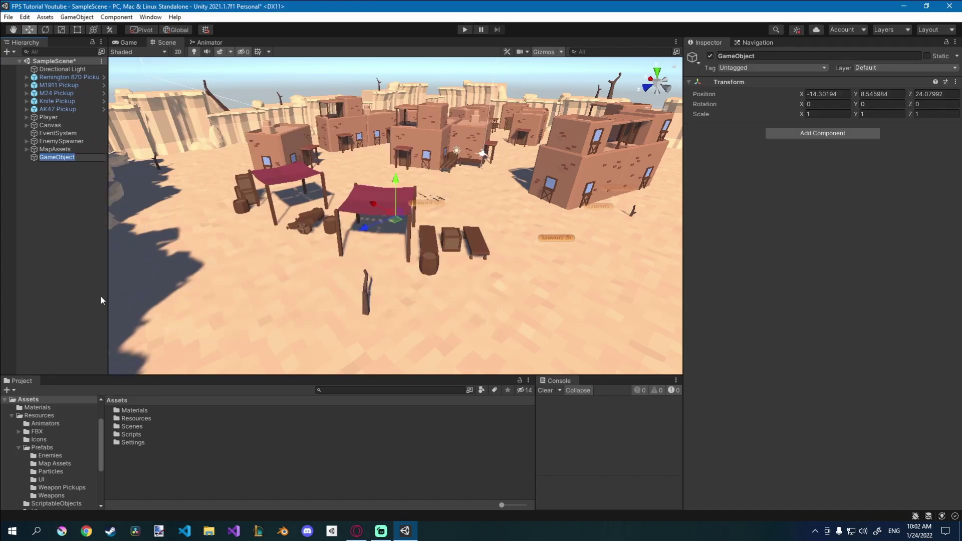
{"action": "type", "text": "PostProccessing"}
{"action": "key", "text": "Return"}
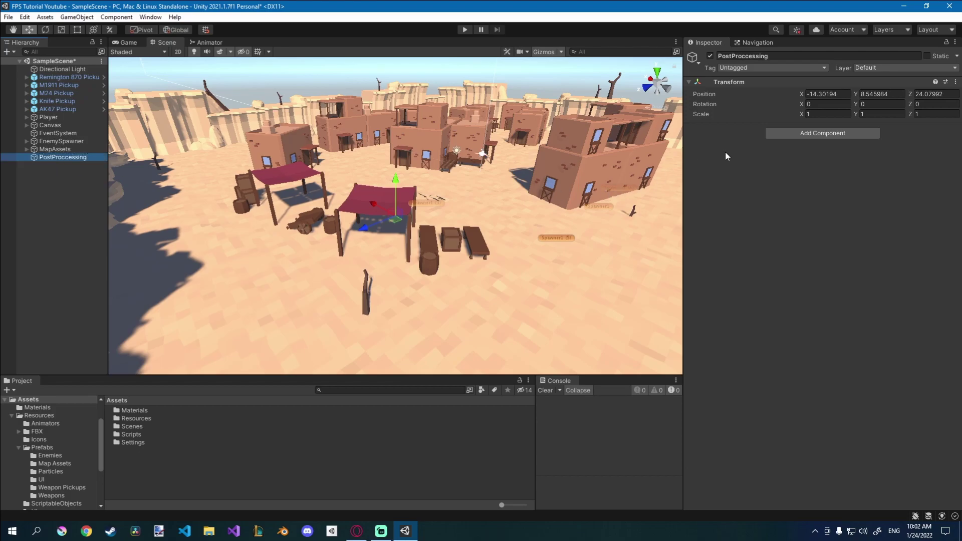
Add a Volume component to the PostProccessing object
{"action": "left_click", "coordinate": [787, 136]}
{"action": "type", "text": "volume"}
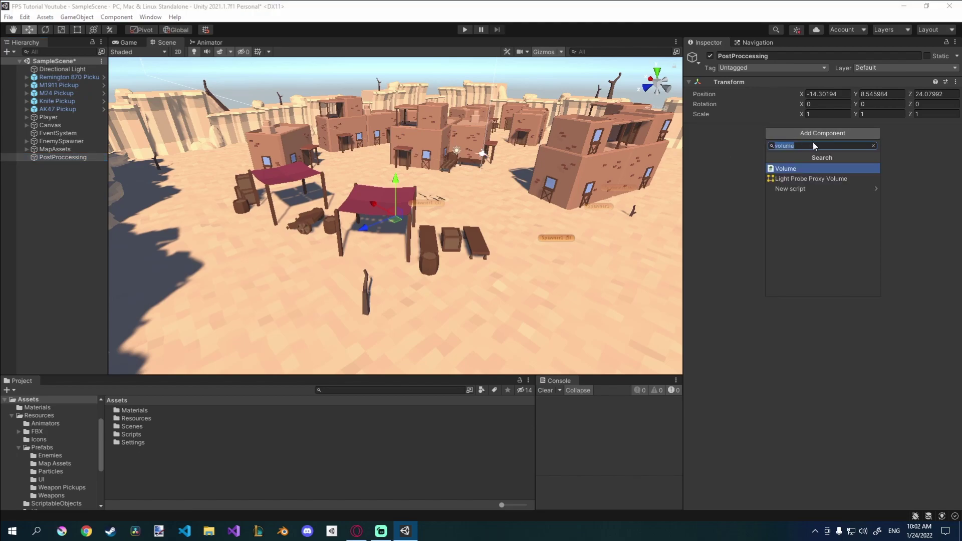
{"action": "key", "text": "Return"}
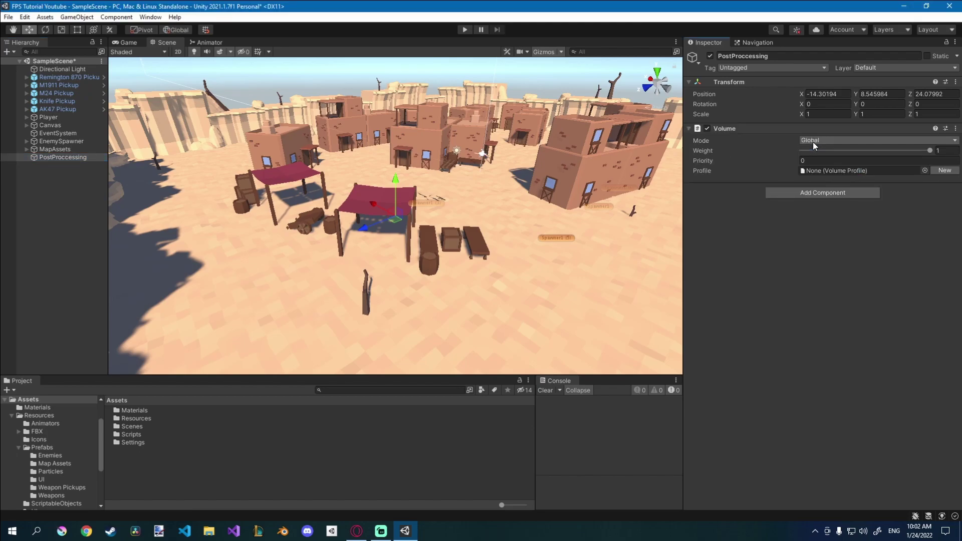
Set the volume's mode to Local and add a Box Collider to the PostProccessing object
{"action": "left_click", "coordinate": [842, 142]}
{"action": "left_click", "coordinate": [817, 159]}
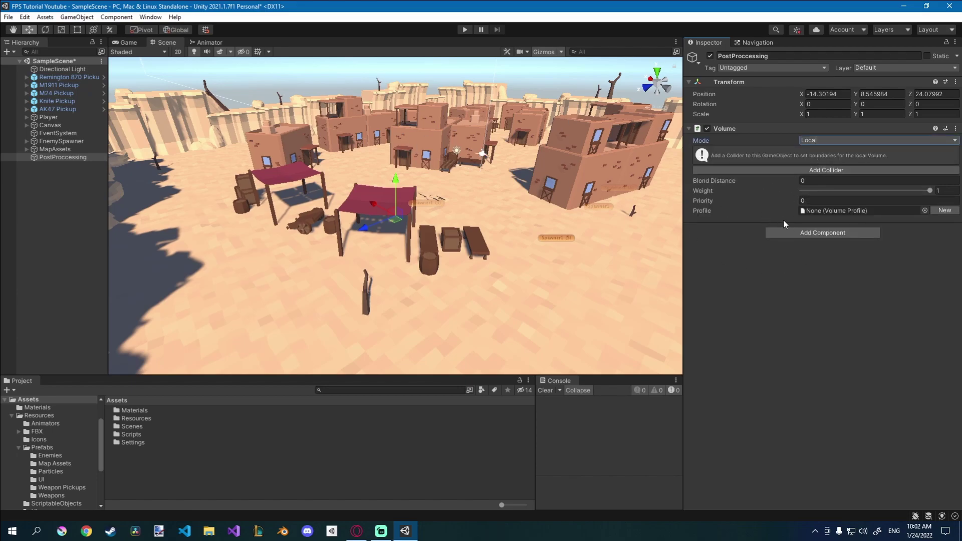
{"action": "left_click", "coordinate": [800, 231]}
{"action": "type", "text": "box"}
{"action": "key", "text": "Return"}
Set the PostProccessing object's position to 0, 0, 0
{"action": "left_click", "coordinate": [831, 94]}
{"action": "type", "text": "0"}
{"action": "key", "text": "Tab"}
{"action": "type", "text": "0"}
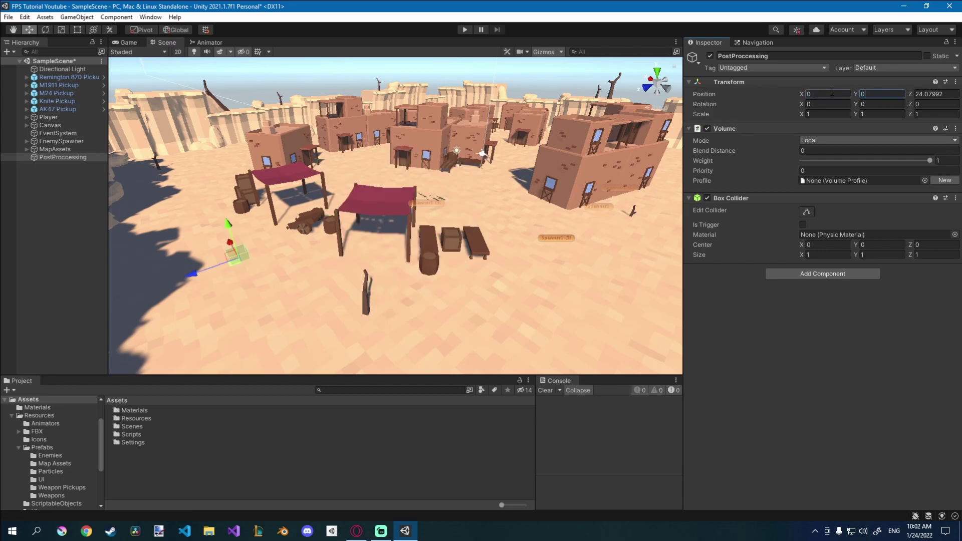
{"action": "key", "text": "Tab"}
{"action": "type", "text": "0"}
Examine the box collider's placement and extent among the buildings in the scene
{"action": "right_click_drag", "start_coordinate": [491, 135], "coordinate": [501, 118]}
{"action": "key", "text": "w"}
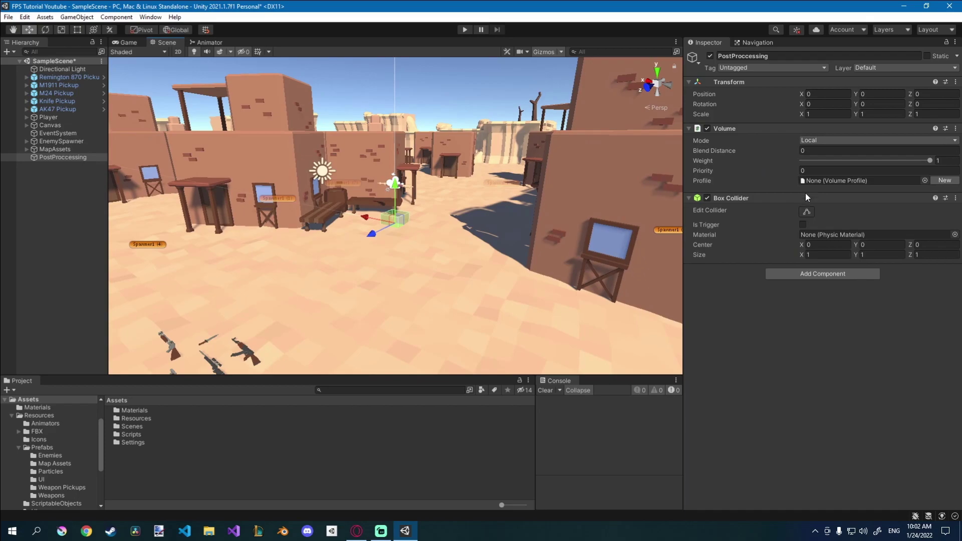
{"action": "left_click_drag", "start_coordinate": [479, 211], "coordinate": [468, 214], "text": "alt"}
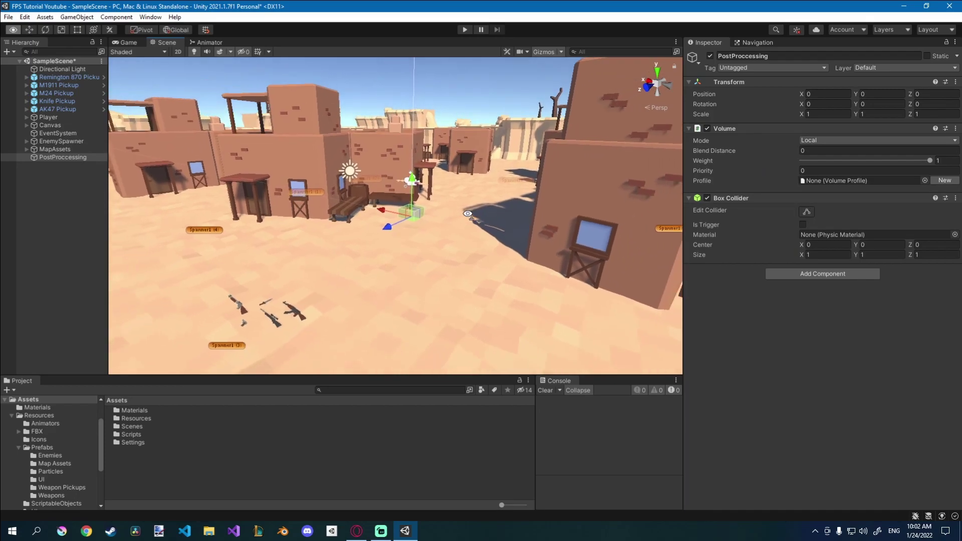
{"action": "key", "text": "s"}
{"action": "right_click_drag", "start_coordinate": [468, 214], "coordinate": [410, 199]}
{"action": "key", "text": "w"}
{"action": "right_click_drag", "start_coordinate": [456, 250], "coordinate": [452, 262]}
{"action": "key", "text": "s"}
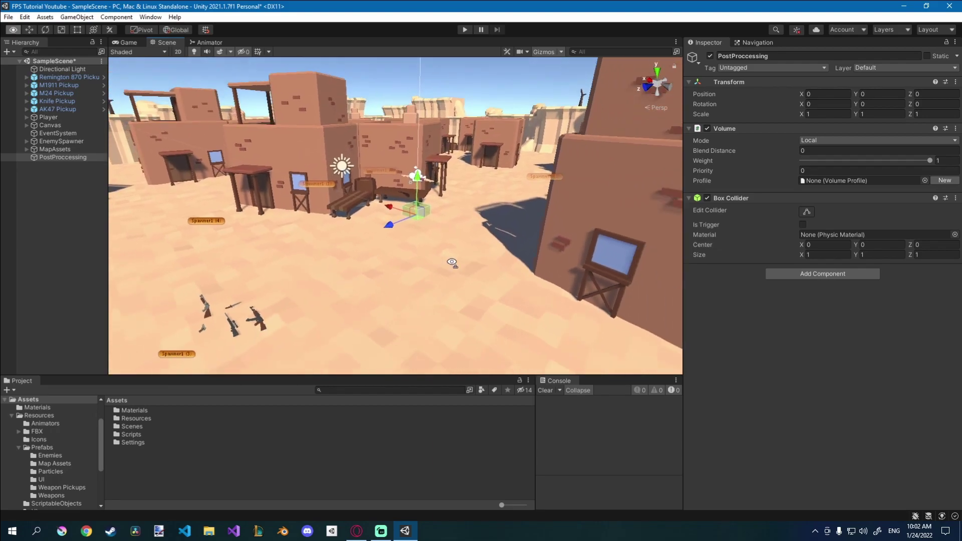
{"action": "scroll", "coordinate": [451, 262], "scroll_direction": "down", "scroll_amount": 6}
Remove the Box Collider from the PostProccessing object and set the volume's mode back to Global
{"action": "left_click", "coordinate": [955, 198]}
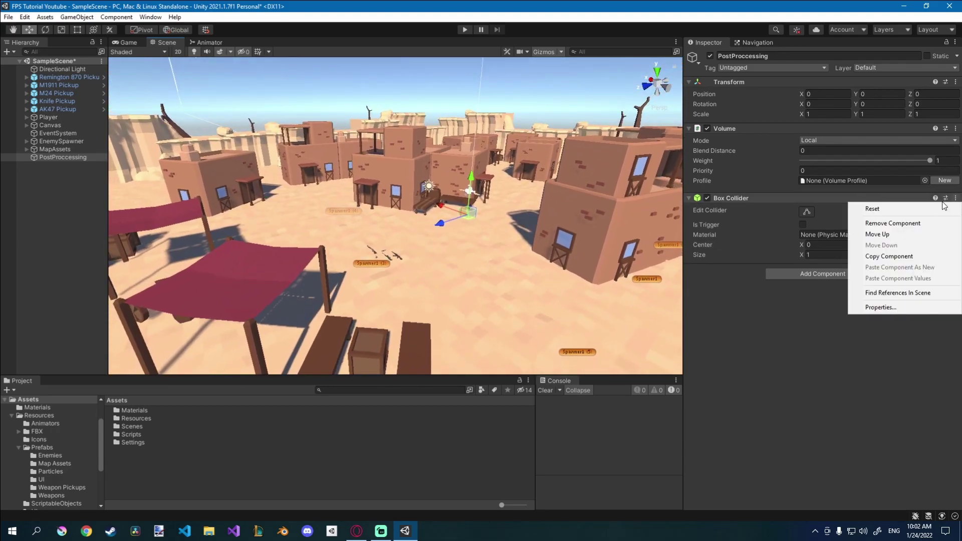
{"action": "left_click", "coordinate": [919, 224]}
{"action": "left_click", "coordinate": [825, 141]}
{"action": "left_click", "coordinate": [821, 149]}
{"action": "scroll", "coordinate": [371, 166], "scroll_direction": "down", "scroll_amount": 3}
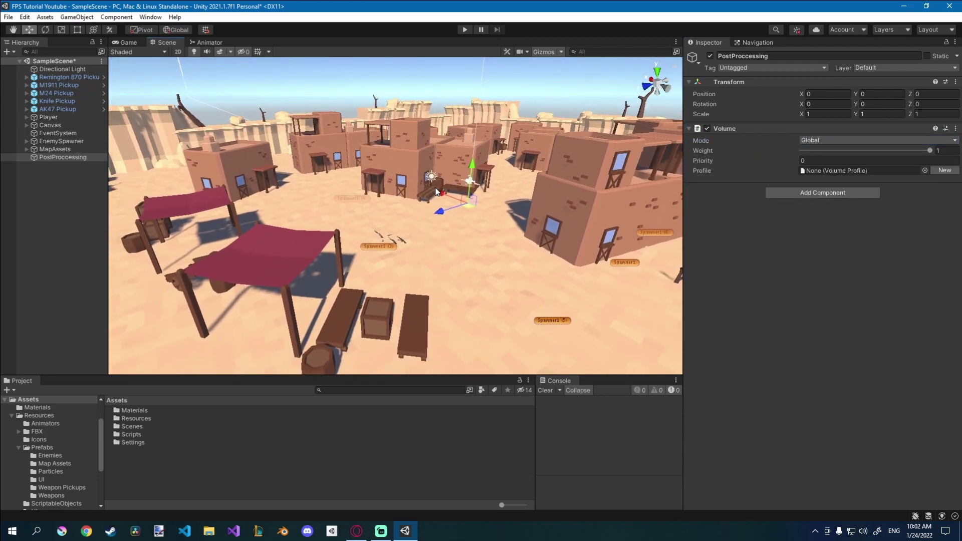
Save the scene and create a new profile for the PostProccessing volume
{"action": "key", "text": "ctrl+s"}
{"action": "right_click_drag", "start_coordinate": [419, 187], "coordinate": [454, 183]}
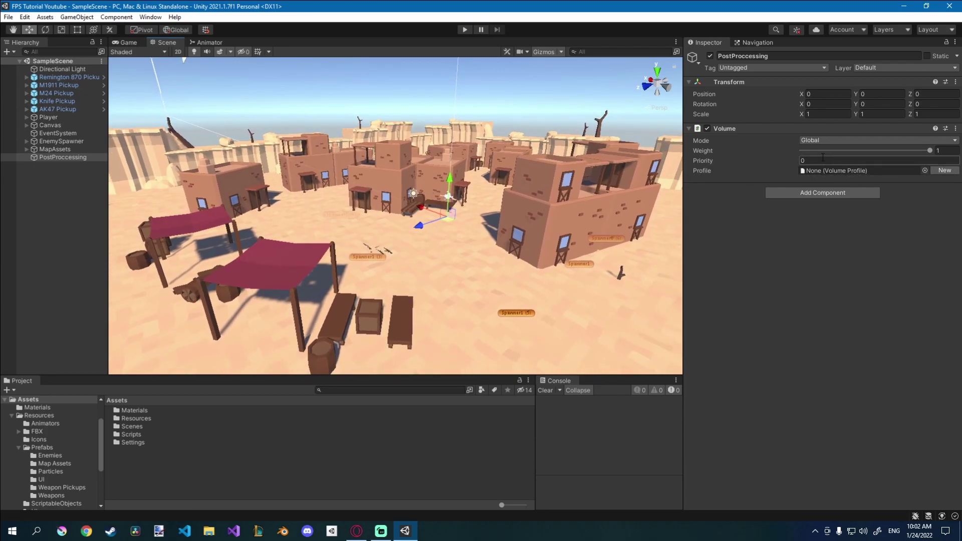
{"action": "left_click", "coordinate": [940, 171]}
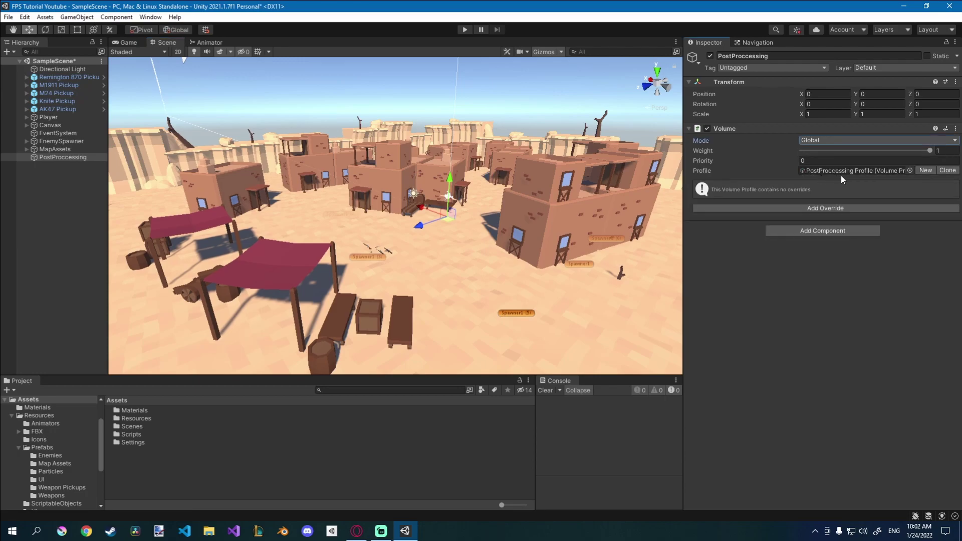
Locate the new volume profile asset in the Scenes/SampleScene folder and inspect it
{"action": "left_click", "coordinate": [823, 169]}
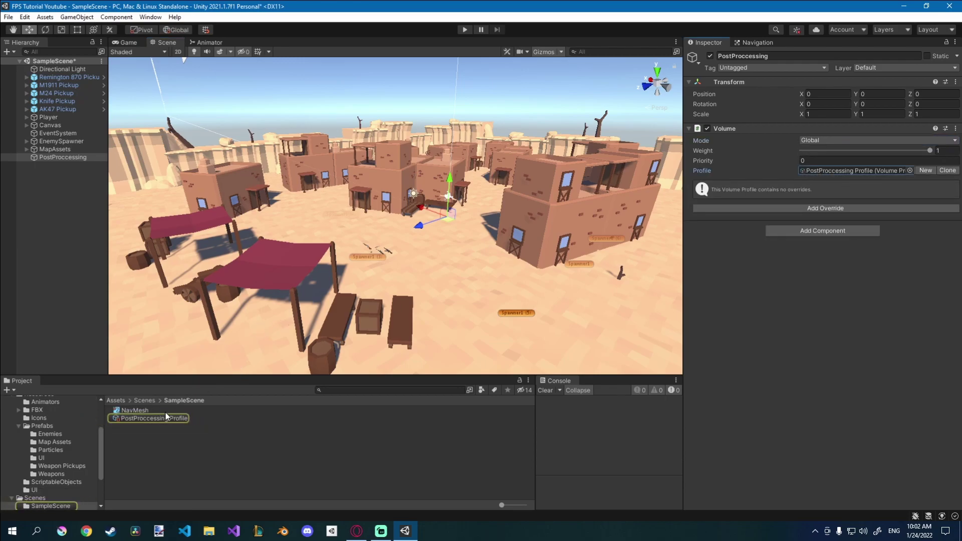
{"action": "left_click", "coordinate": [150, 401]}
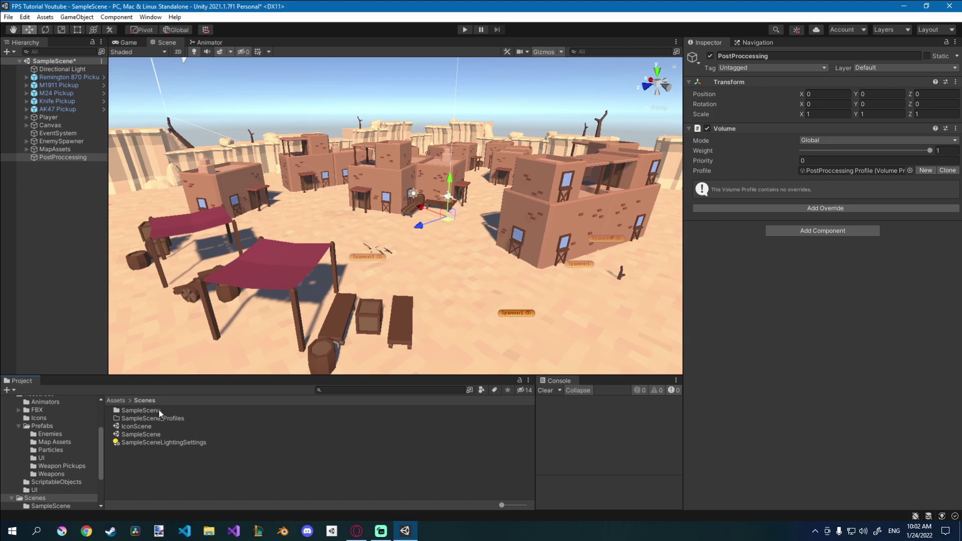
{"action": "double_click", "coordinate": [155, 410]}
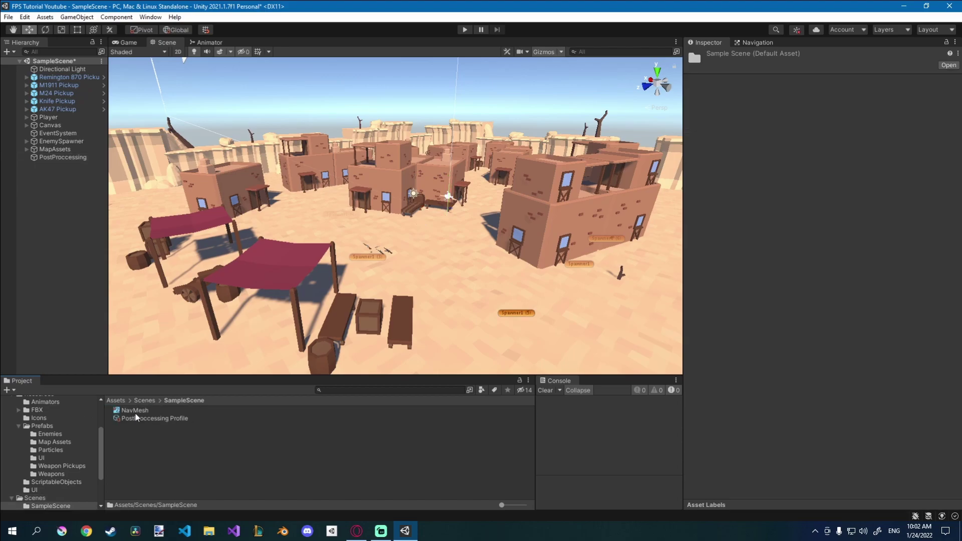
{"action": "left_click", "coordinate": [151, 420]}
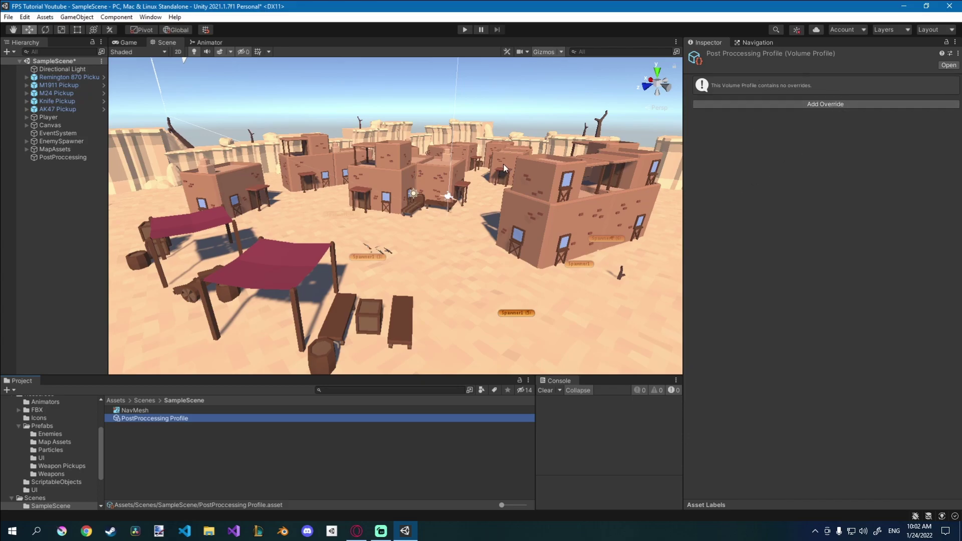
Add a Vignette override to the PostProccessing volume with all properties enabled and an intensity of 0.36
{"action": "left_click", "coordinate": [68, 157]}
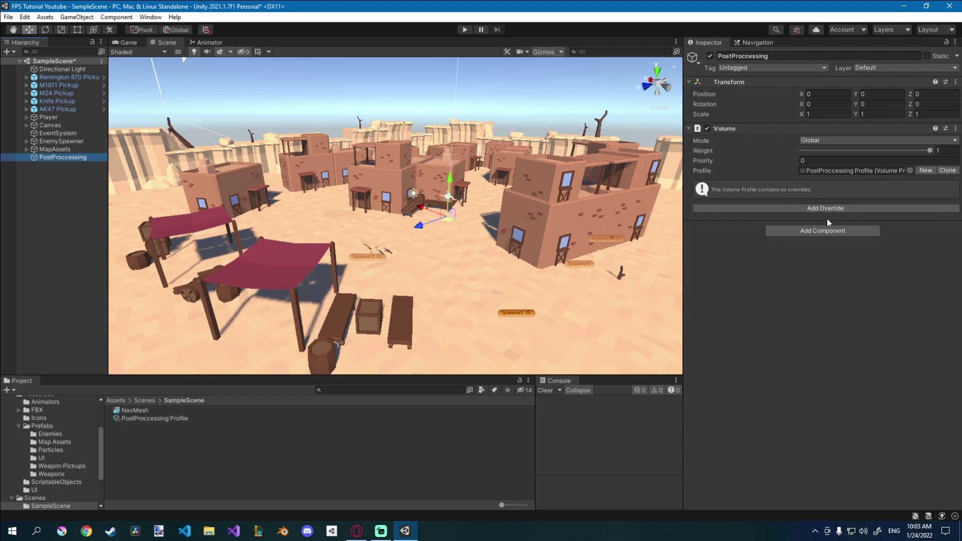
{"action": "left_click", "coordinate": [809, 208]}
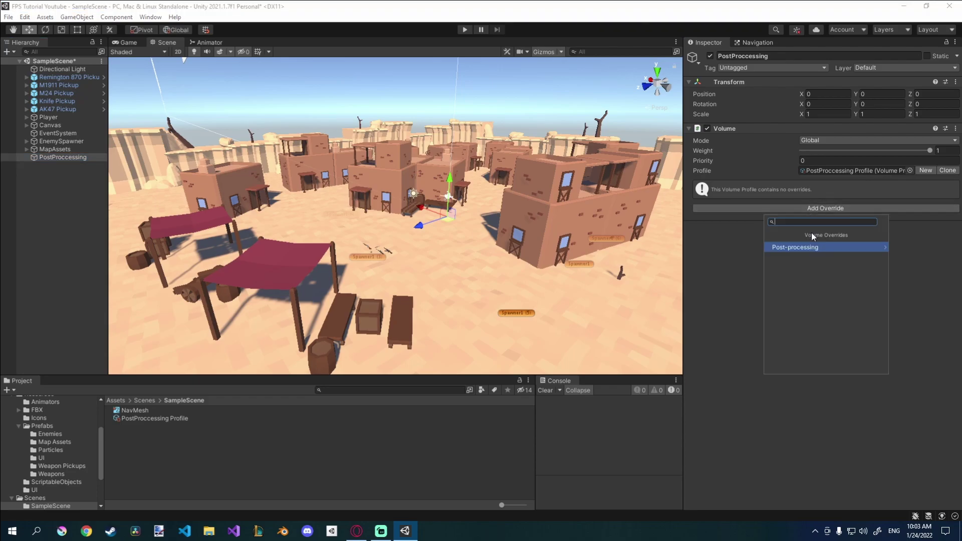
{"action": "left_click", "coordinate": [826, 246]}
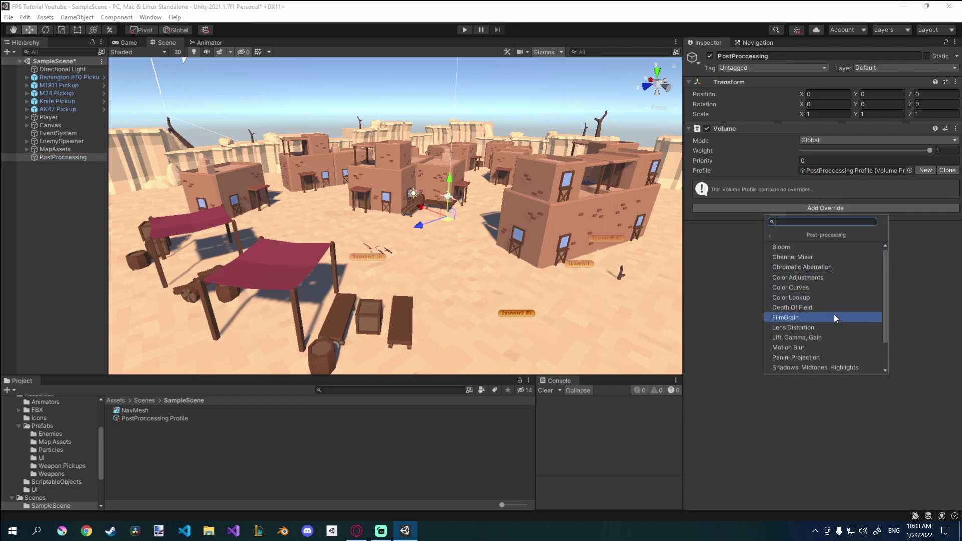
{"action": "scroll", "coordinate": [831, 327], "scroll_direction": "down", "scroll_amount": 3}
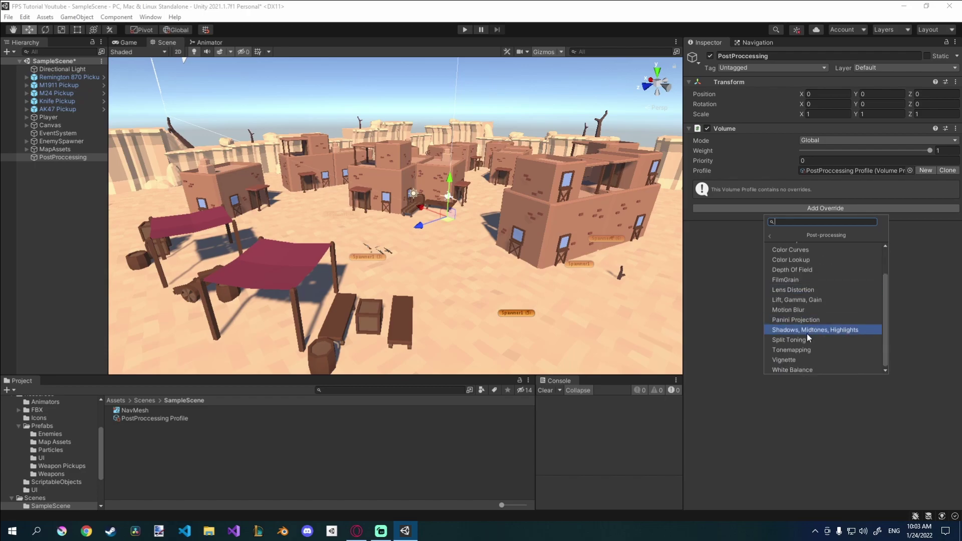
{"action": "left_click", "coordinate": [795, 357]}
{"action": "left_click", "coordinate": [697, 192]}
{"action": "left_click_drag", "start_coordinate": [823, 222], "coordinate": [858, 227]}
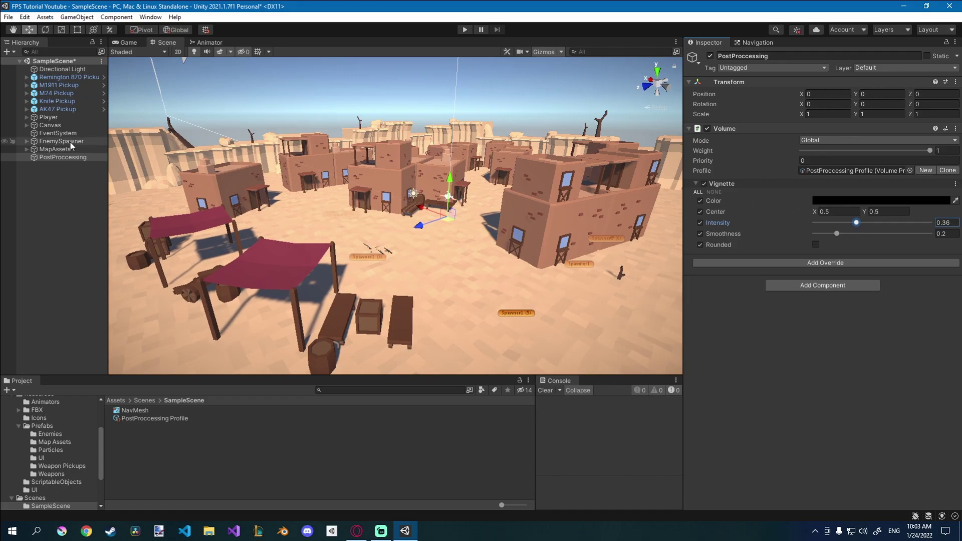
Select the Main Camera under the player's Camera Holder and check its Post Processing rendering option
{"action": "left_click", "coordinate": [26, 117]}
{"action": "left_click", "coordinate": [34, 126]}
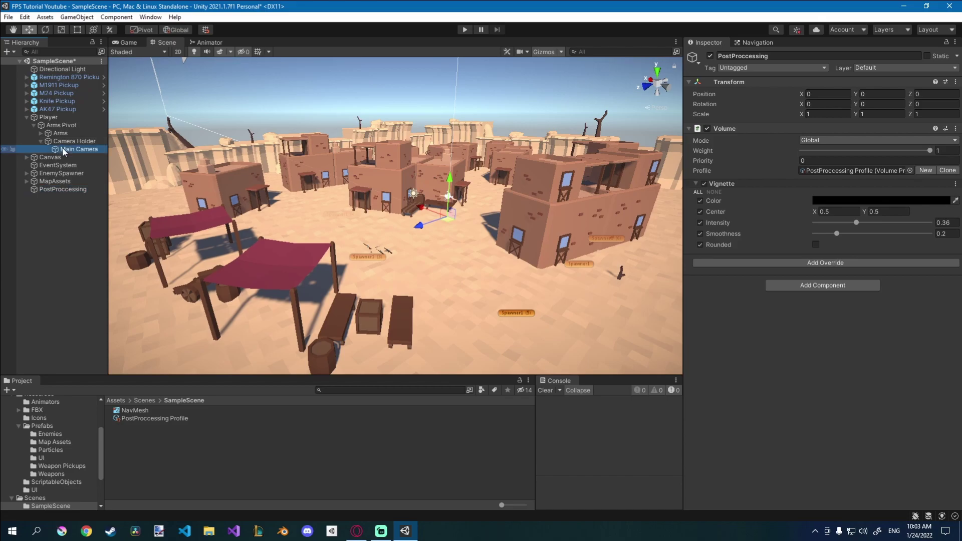
{"action": "left_click", "coordinate": [40, 142]}
{"action": "left_click", "coordinate": [65, 149]}
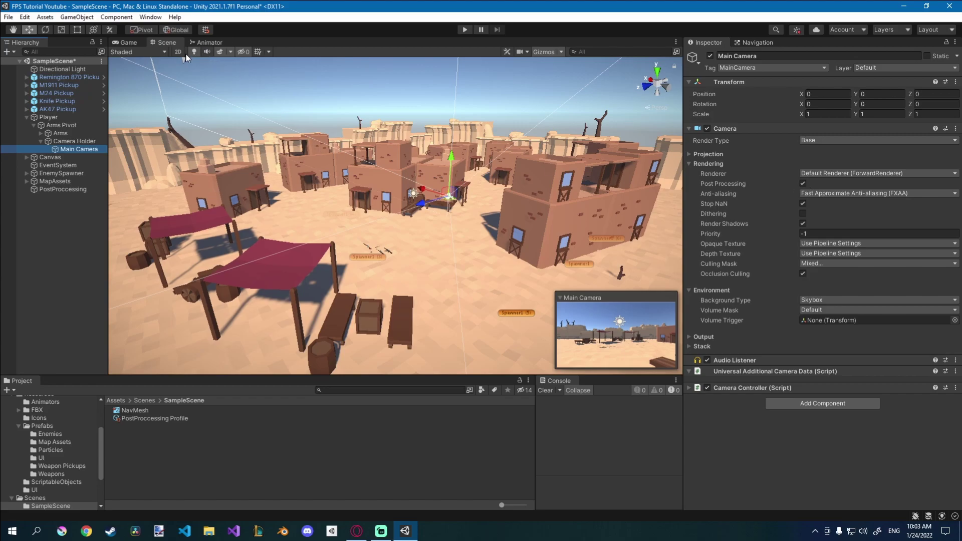
Compare the Game and Scene views and check whether Post Processing is enabled in the scene view effects
{"action": "left_click", "coordinate": [131, 41]}
{"action": "left_click", "coordinate": [164, 42]}
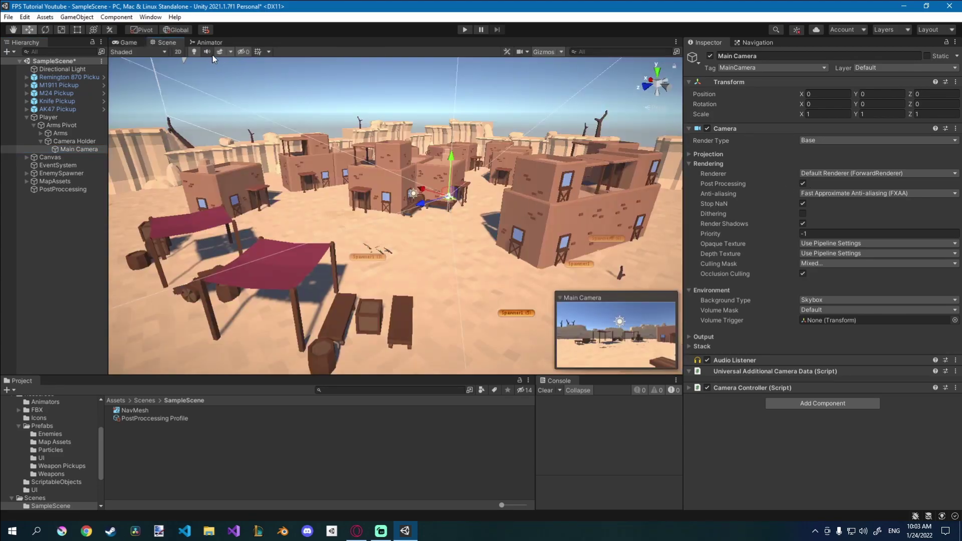
{"action": "left_click", "coordinate": [231, 51]}
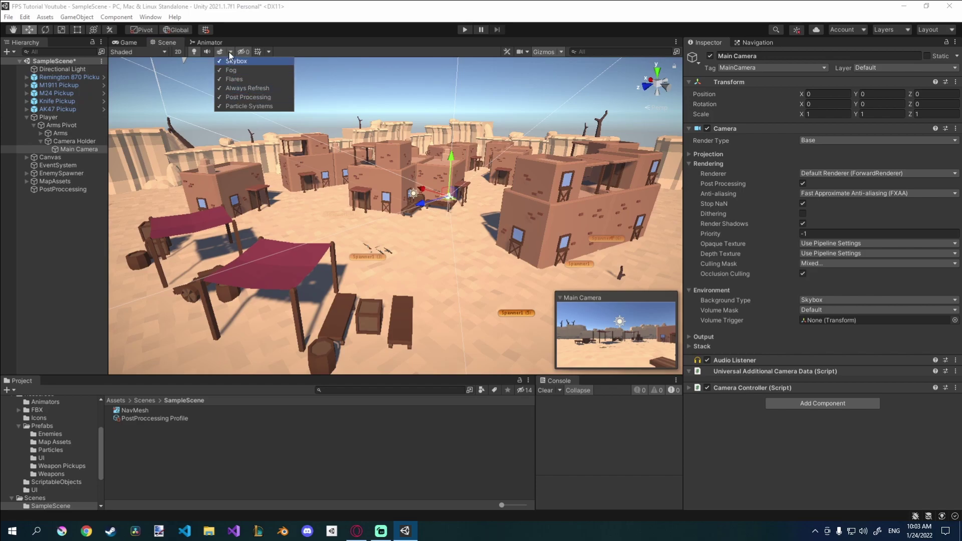
{"action": "left_click", "coordinate": [230, 51]}
Set the PostProccessing volume's vignette intensity to 0.45 while previewing the result in the Game view
{"action": "left_click_drag", "start_coordinate": [683, 264], "coordinate": [709, 264]}
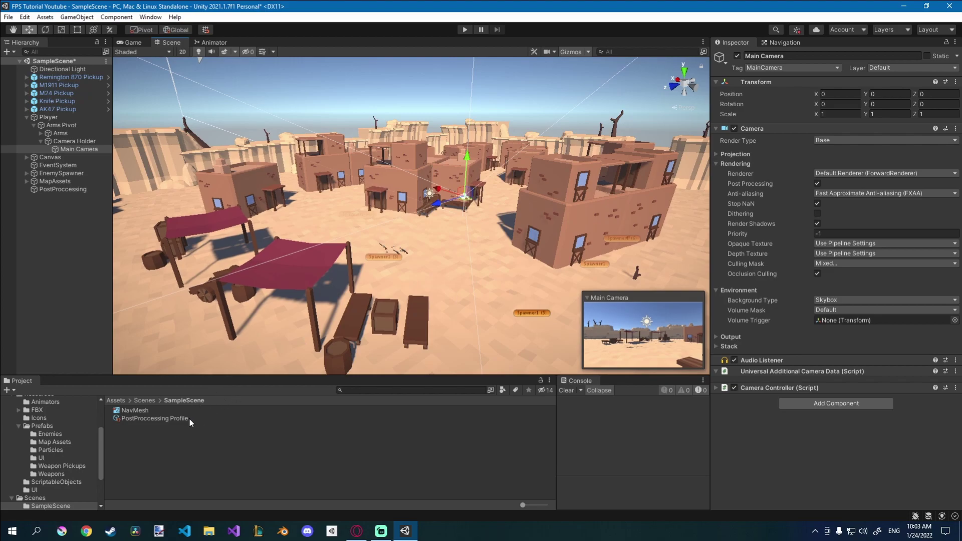
{"action": "left_click", "coordinate": [41, 142]}
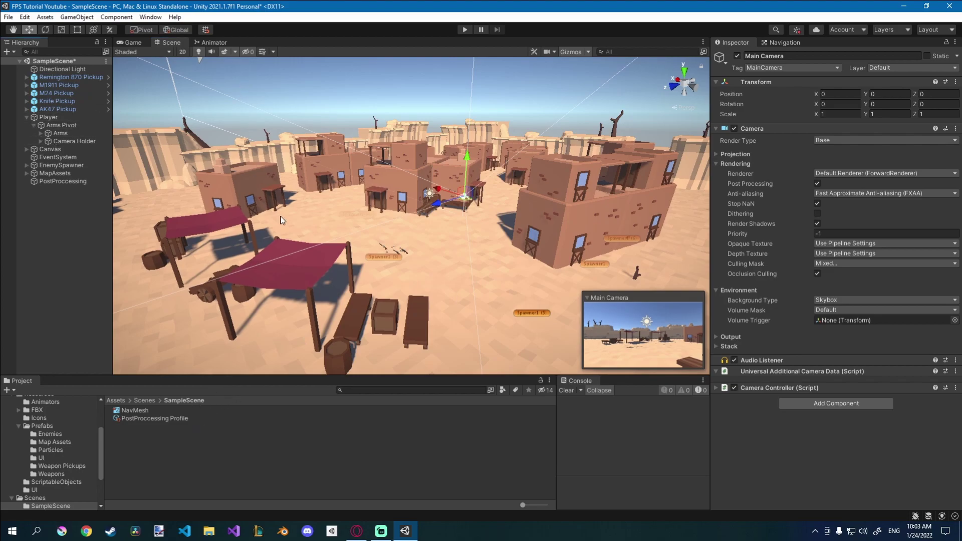
{"action": "left_click", "coordinate": [63, 182]}
{"action": "left_click_drag", "start_coordinate": [865, 223], "coordinate": [876, 224]}
{"action": "left_click", "coordinate": [144, 44]}
{"action": "left_click", "coordinate": [945, 222]}
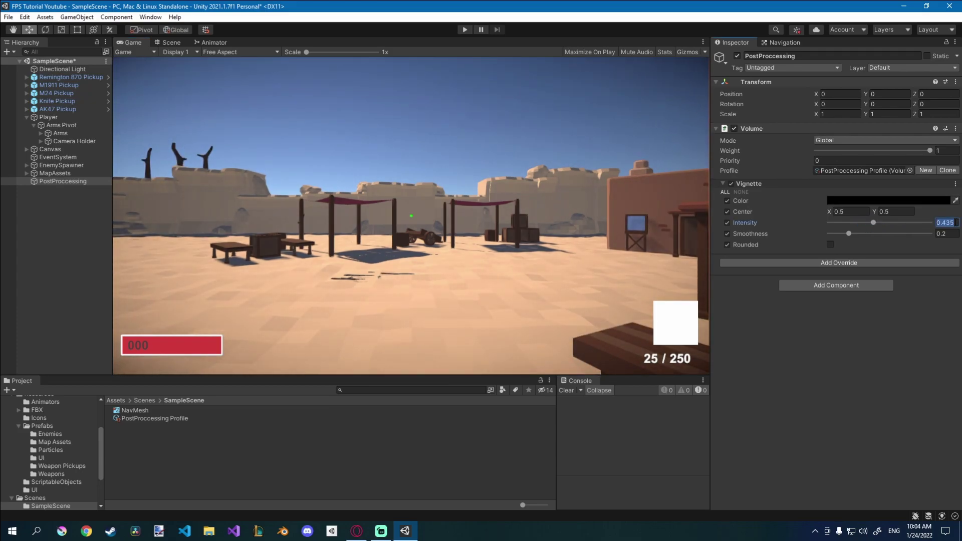
{"action": "type", "text": "0.45"}
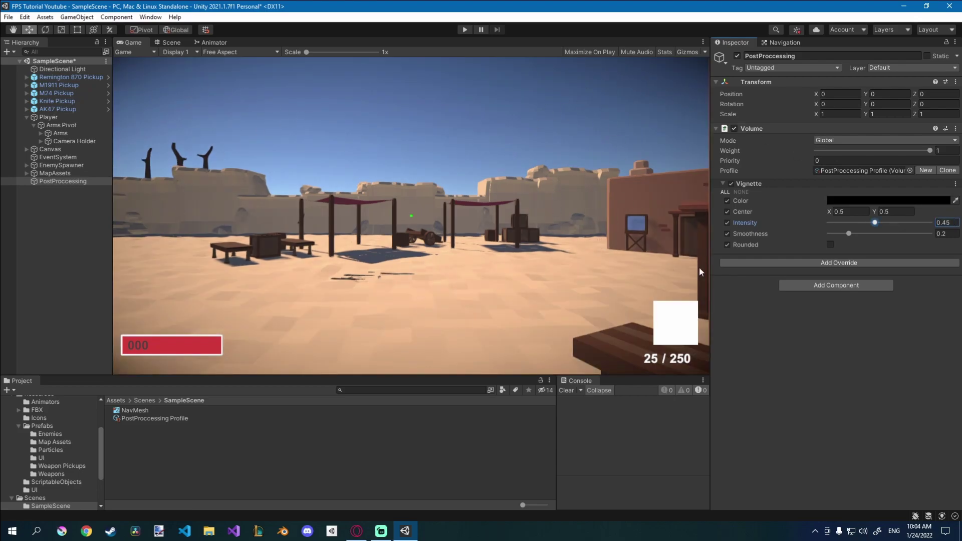
Add a Bloom override to the PostProccessing volume
{"action": "left_click", "coordinate": [720, 184]}
{"action": "left_click", "coordinate": [810, 196]}
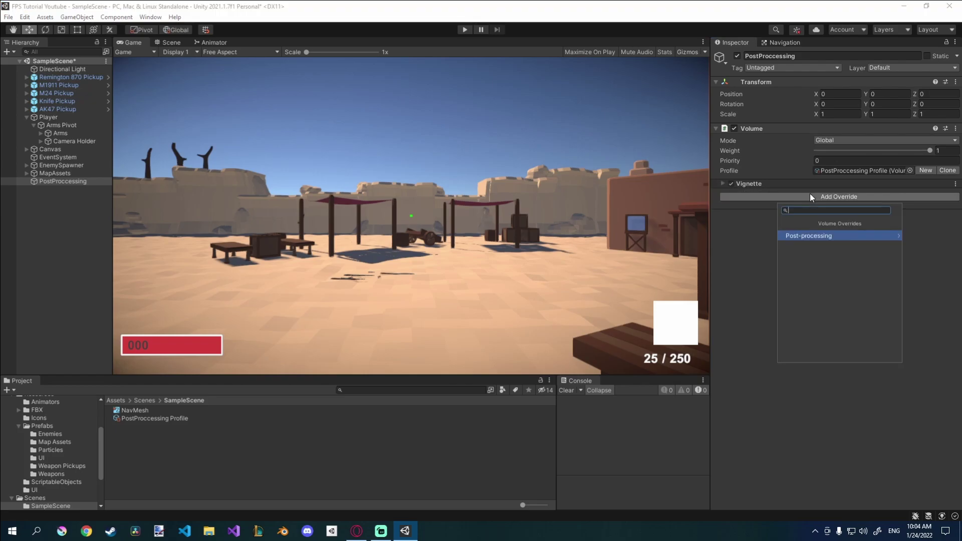
{"action": "left_click", "coordinate": [813, 237]}
{"action": "left_click", "coordinate": [806, 236]}
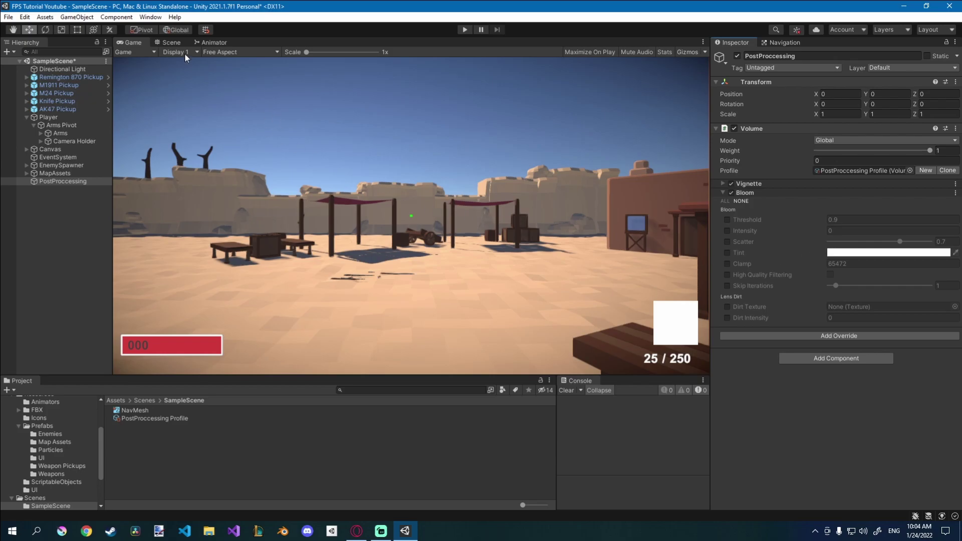
Add a Point Light to the scene as a bright source for testing the bloom
{"action": "left_click", "coordinate": [171, 43]}
{"action": "right_click_drag", "start_coordinate": [416, 147], "coordinate": [281, 196]}
{"action": "left_click", "coordinate": [52, 221]}
{"action": "right_click", "coordinate": [52, 221]}
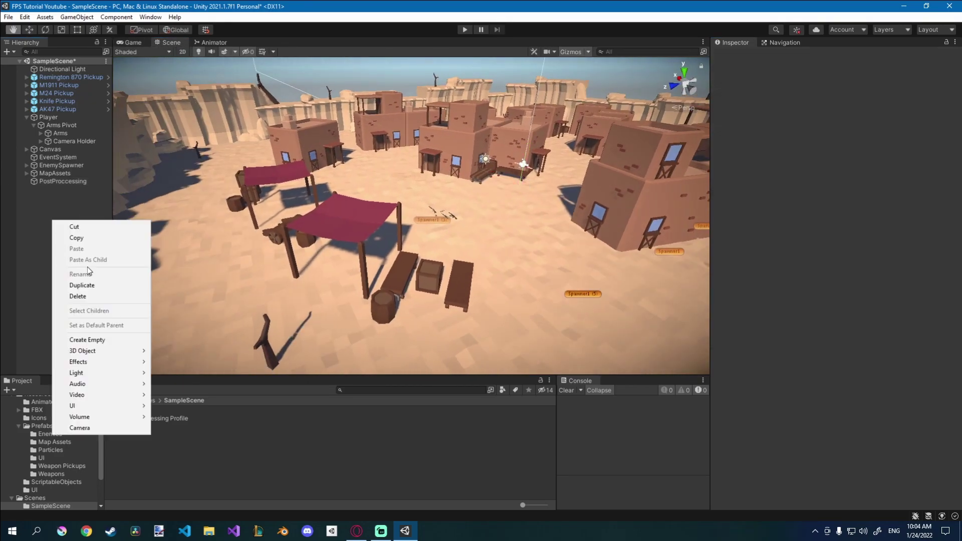
{"action": "mouse_move", "coordinate": [89, 373]}
{"action": "left_click", "coordinate": [201, 388]}
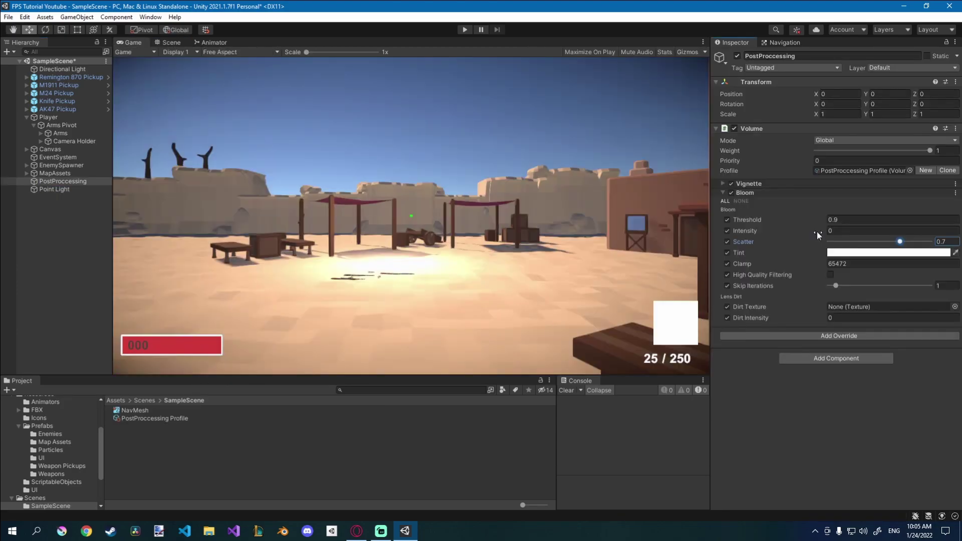
Set the Bloom override's intensity to 0.5 on the PostProccessing volume
{"action": "left_click", "coordinate": [818, 232]}
{"action": "left_click_drag", "start_coordinate": [818, 232], "coordinate": [779, 229]}
{"action": "left_click", "coordinate": [841, 231]}
{"action": "type", "text": "0.5"}
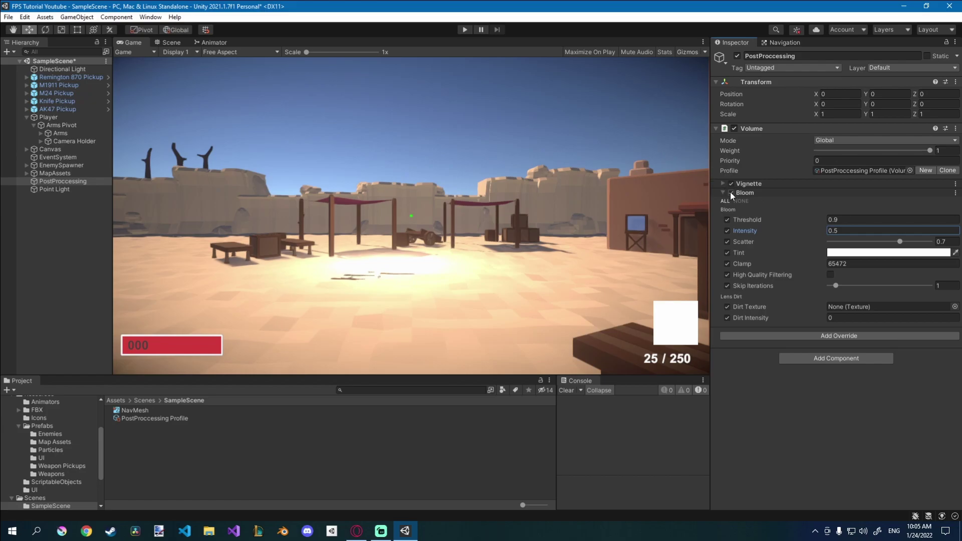
Compare the Game view with the Bloom override disabled and enabled, leaving it enabled and collapsed
{"action": "left_click", "coordinate": [731, 192]}
{"action": "left_click", "coordinate": [731, 192]}
{"action": "left_click", "coordinate": [731, 192]}
{"action": "left_click", "coordinate": [731, 192]}
{"action": "left_click", "coordinate": [731, 192]}
{"action": "left_click", "coordinate": [732, 193]}
{"action": "left_click", "coordinate": [723, 193]}
Delete the test Point Light from the scene
{"action": "right_click", "coordinate": [55, 189]}
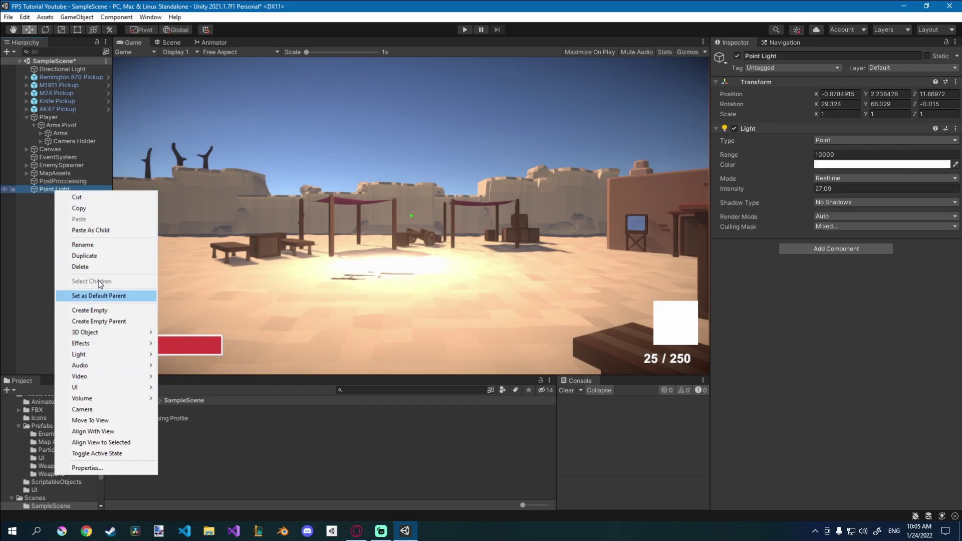
{"action": "left_click", "coordinate": [106, 265]}
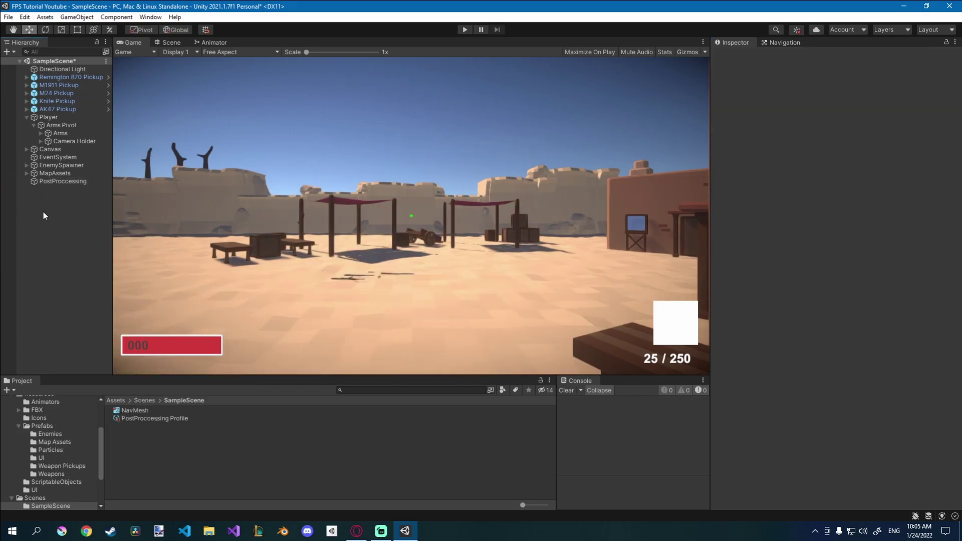
Add a Depth Of Field override to the PostProccessing volume and set its mode to Gaussian
{"action": "left_click", "coordinate": [56, 180]}
{"action": "left_click", "coordinate": [839, 205]}
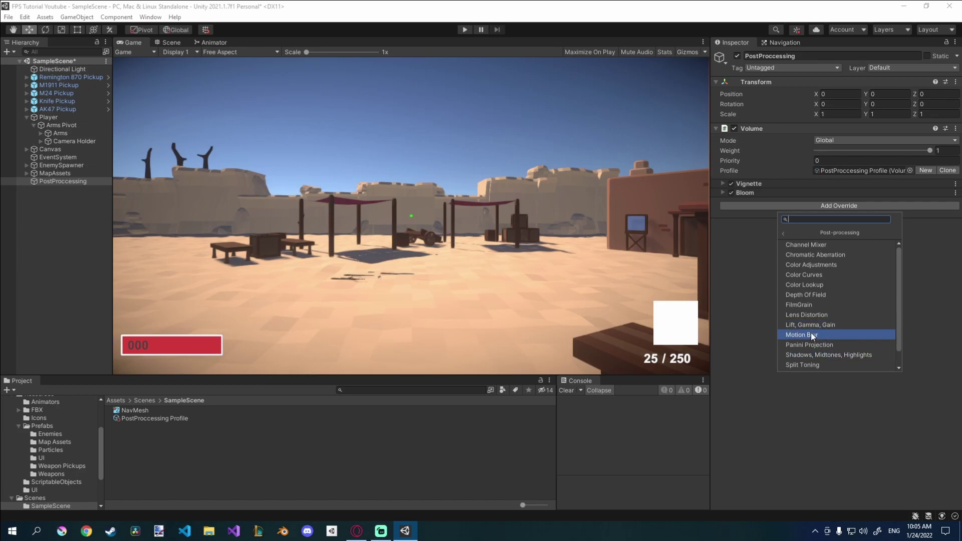
{"action": "left_click", "coordinate": [821, 295]}
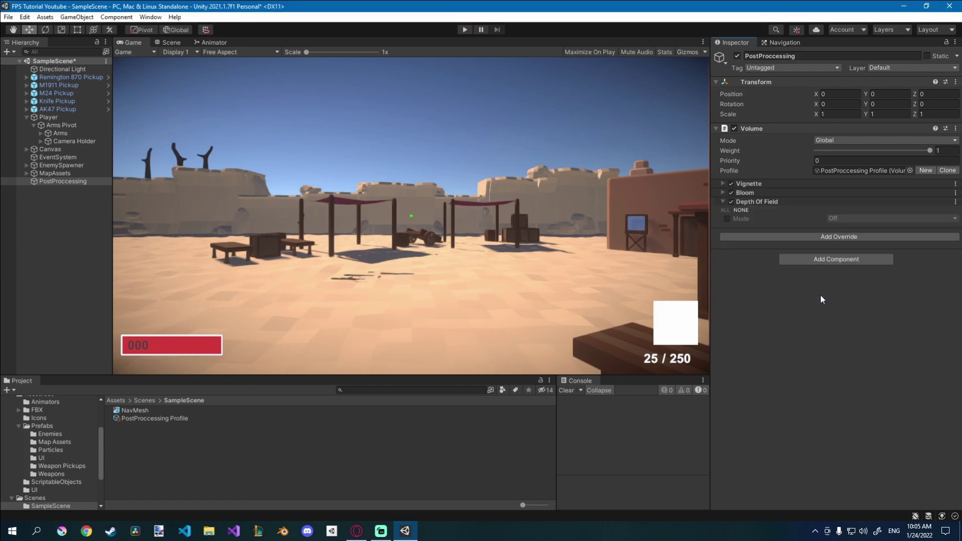
{"action": "left_click", "coordinate": [726, 219]}
{"action": "left_click", "coordinate": [841, 219]}
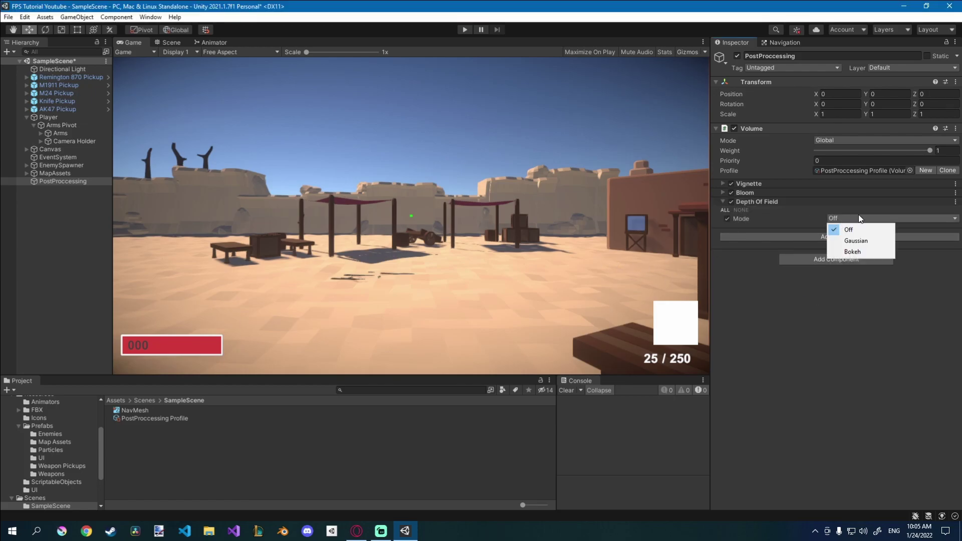
{"action": "left_click", "coordinate": [780, 350]}
{"action": "left_click", "coordinate": [837, 219]}
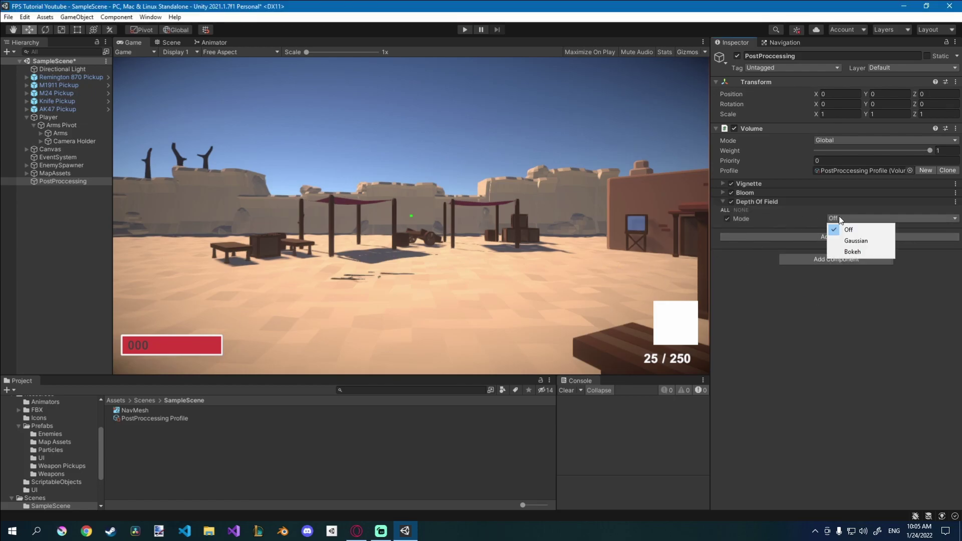
{"action": "left_click", "coordinate": [855, 241]}
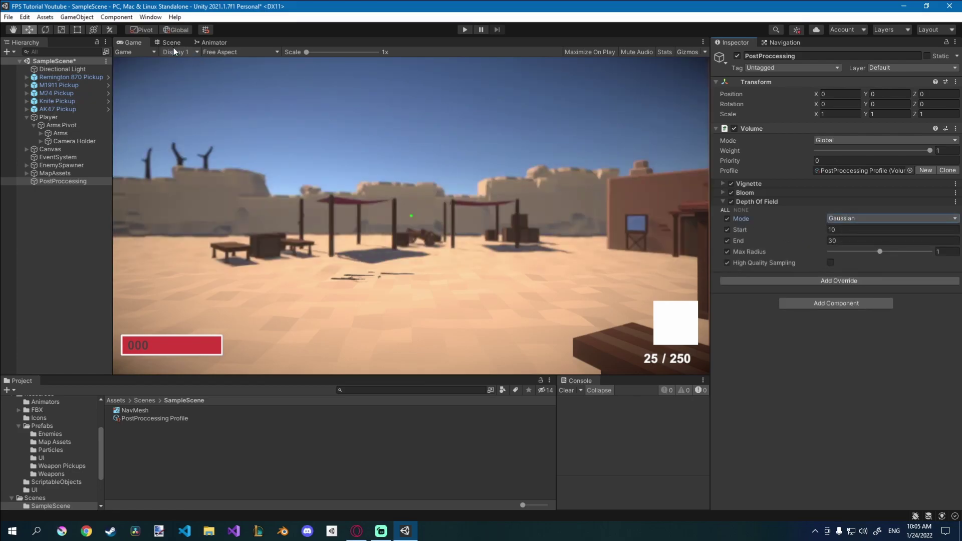
Set the Gaussian depth of field's start distance to 28 and end distance to 35
{"action": "left_click_drag", "start_coordinate": [823, 230], "coordinate": [918, 237]}
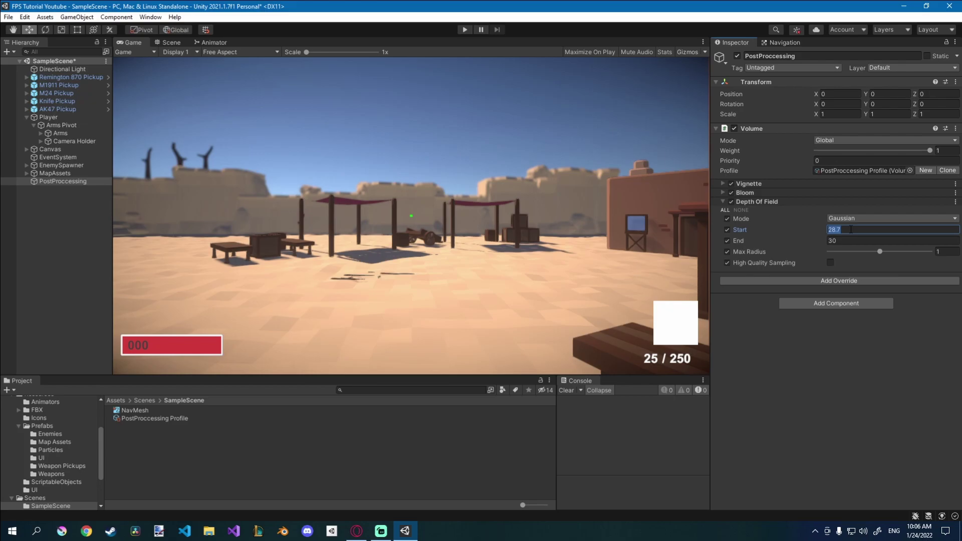
{"action": "key", "text": "BackSpace"}
{"action": "key", "text": "BackSpace"}
{"action": "type", "text": "28"}
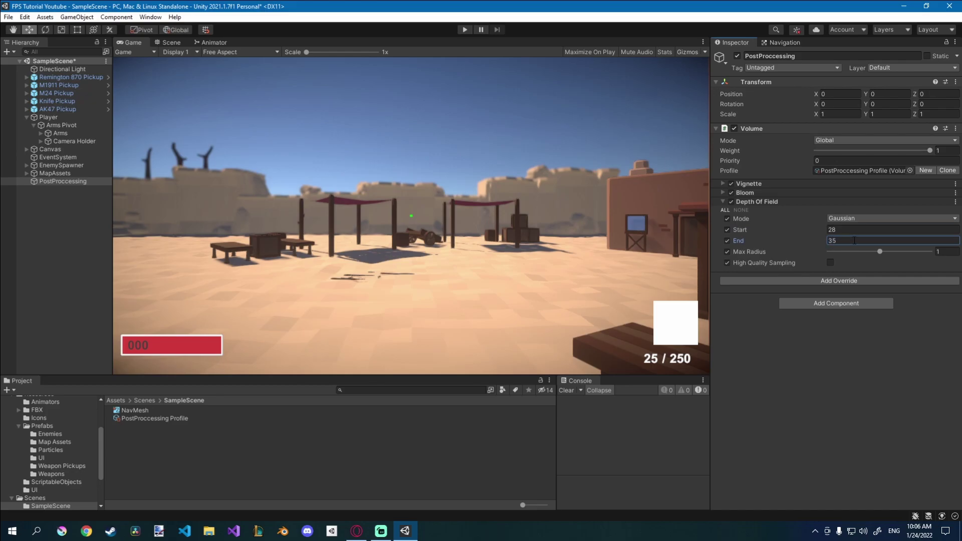
Run the game and walk around the map to check the depth of field, bloom and vignette in play
{"action": "left_click", "coordinate": [463, 30]}
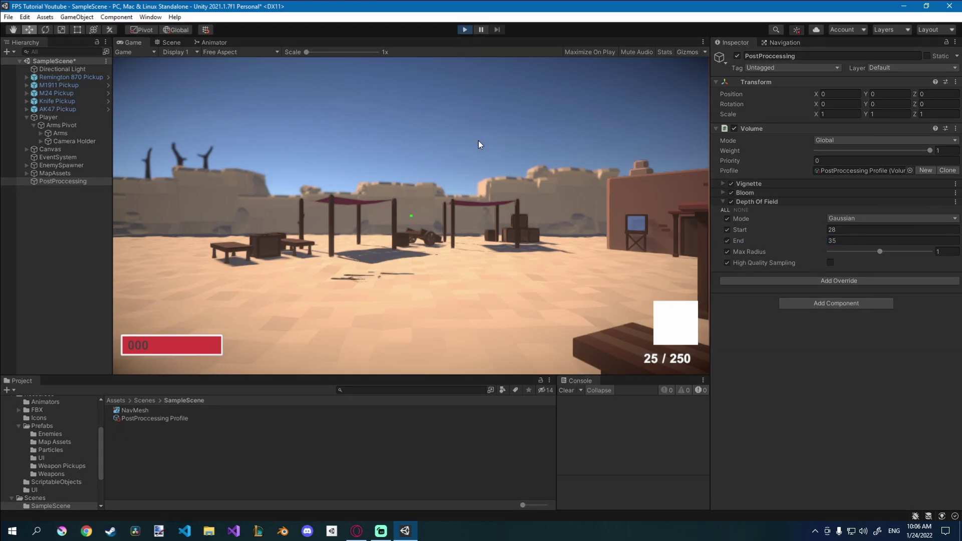
{"action": "left_click", "coordinate": [447, 157]}
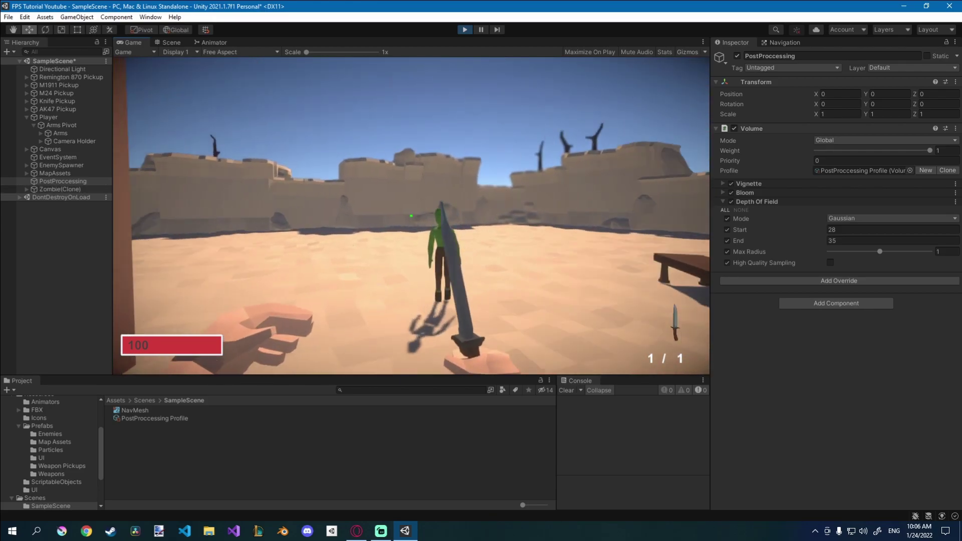
{"action": "key", "text": "w"}
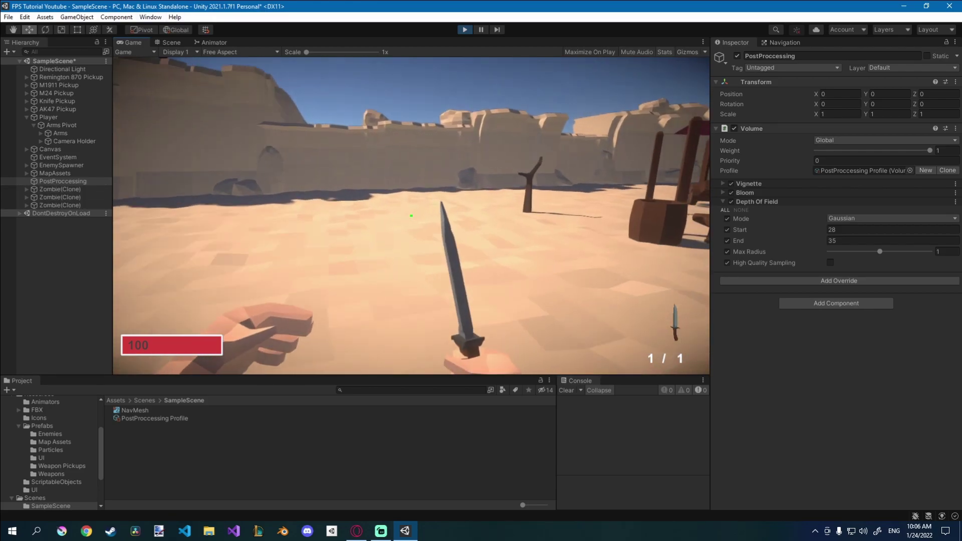
{"action": "left_click", "coordinate": [411, 216]}
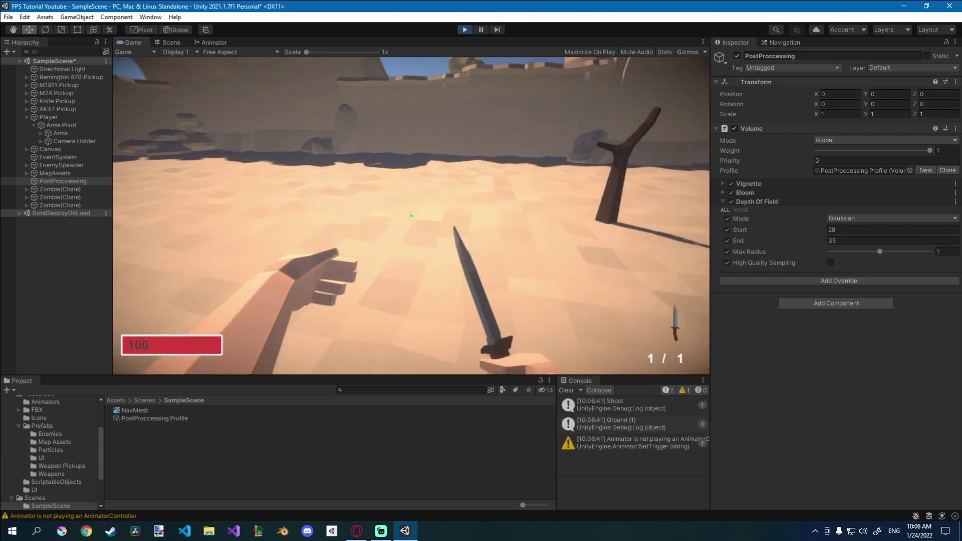
{"action": "key", "text": "w"}
{"action": "key", "text": "w"}
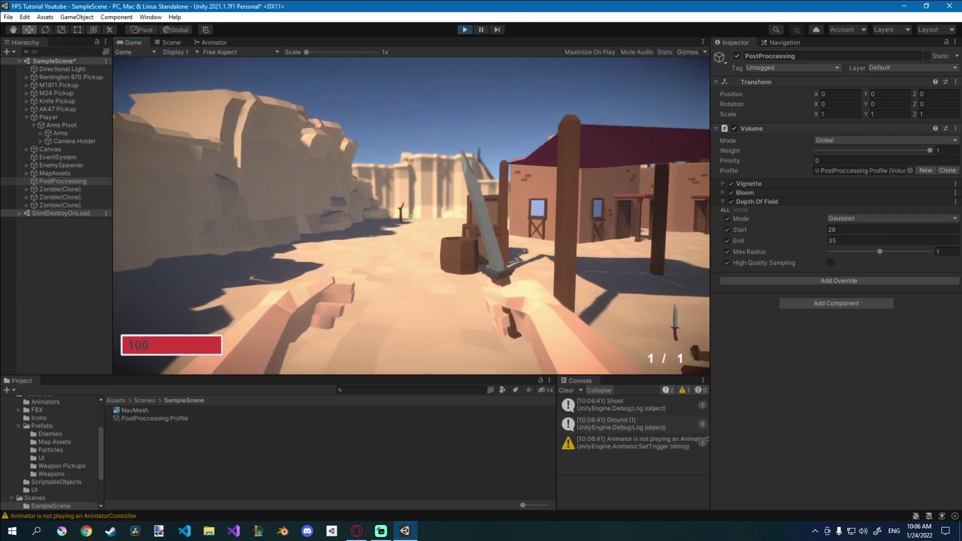
{"action": "key", "text": "w"}
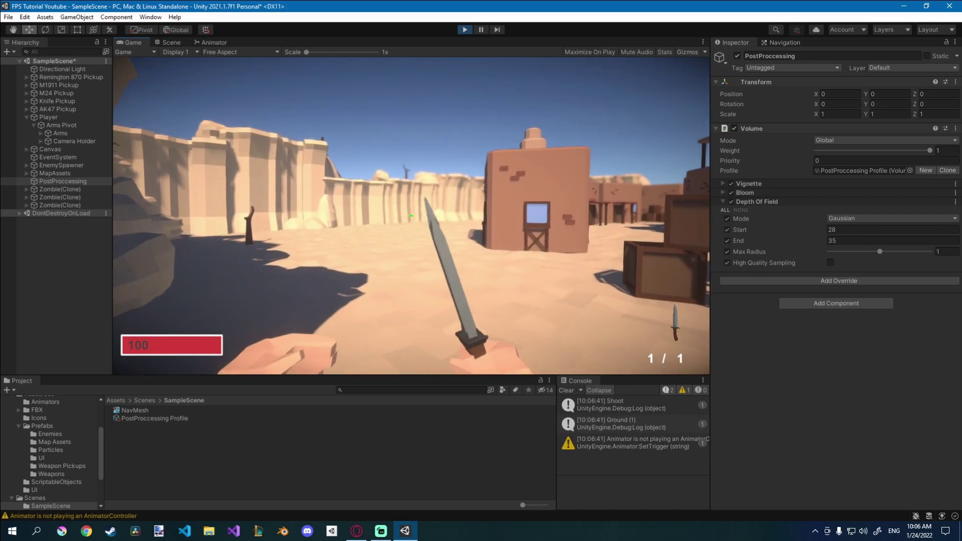
{"action": "key", "text": "w"}
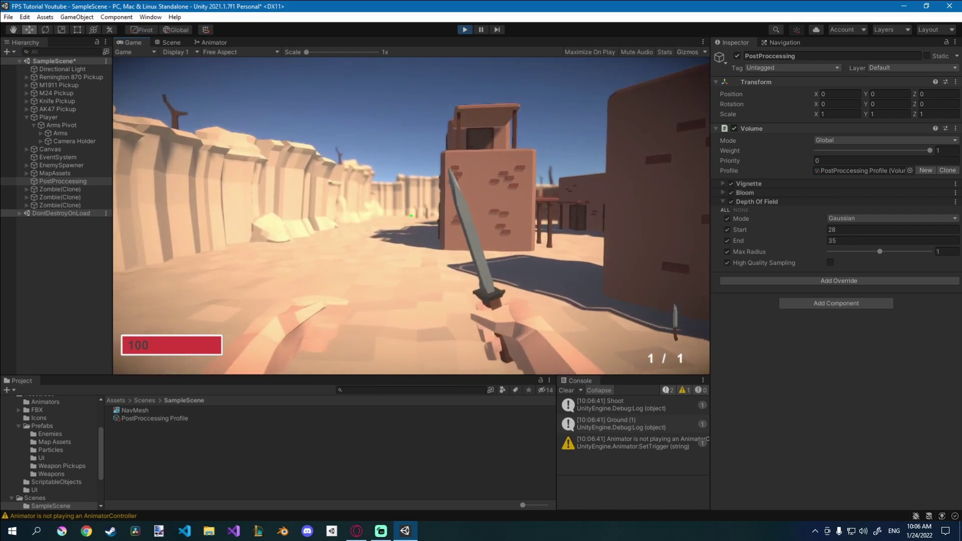
{"action": "key", "text": "w"}
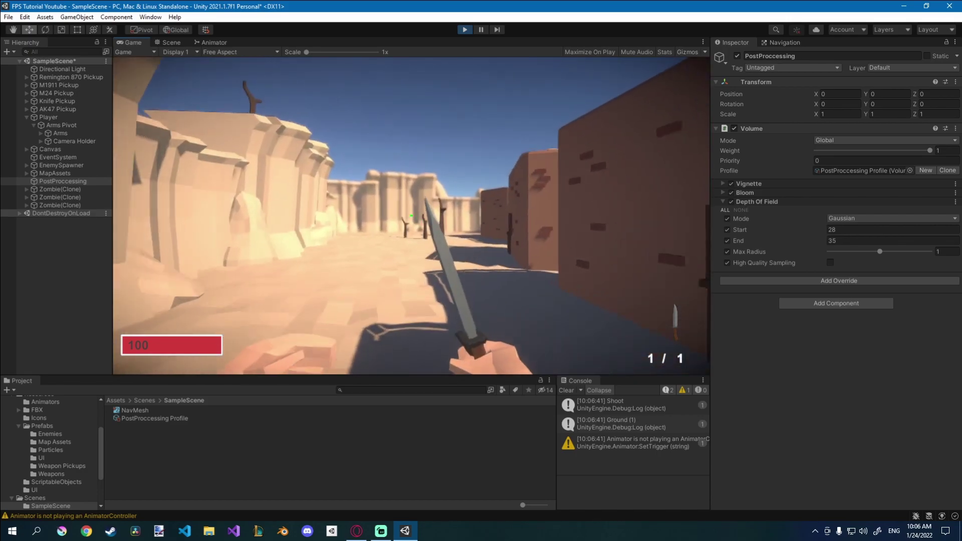
{"action": "key", "text": "w"}
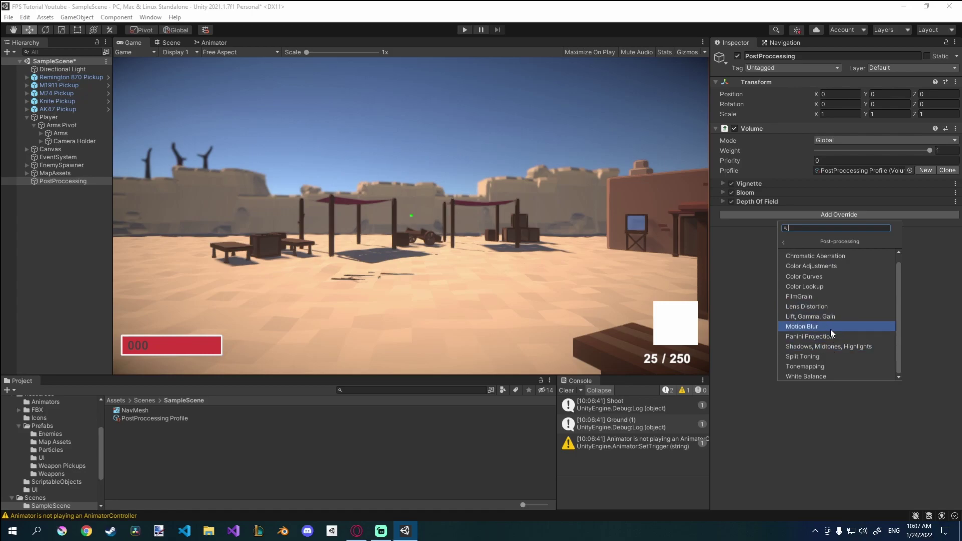
Rotate the Directional Light in the Scene view to about X -6.6, Y 33, Z -54 for a dark scene
{"action": "left_click", "coordinate": [783, 423]}
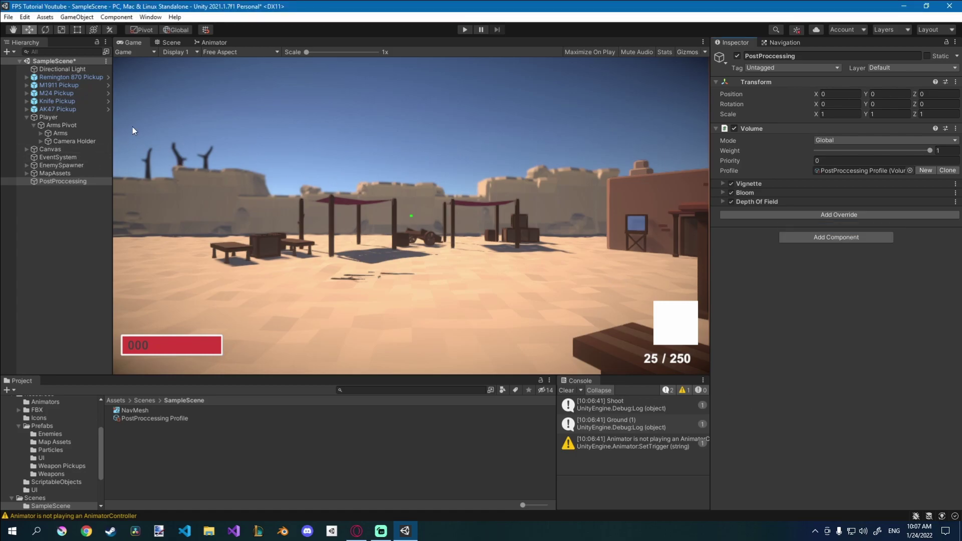
{"action": "left_click", "coordinate": [164, 42]}
{"action": "right_click_drag", "start_coordinate": [426, 200], "coordinate": [399, 247]}
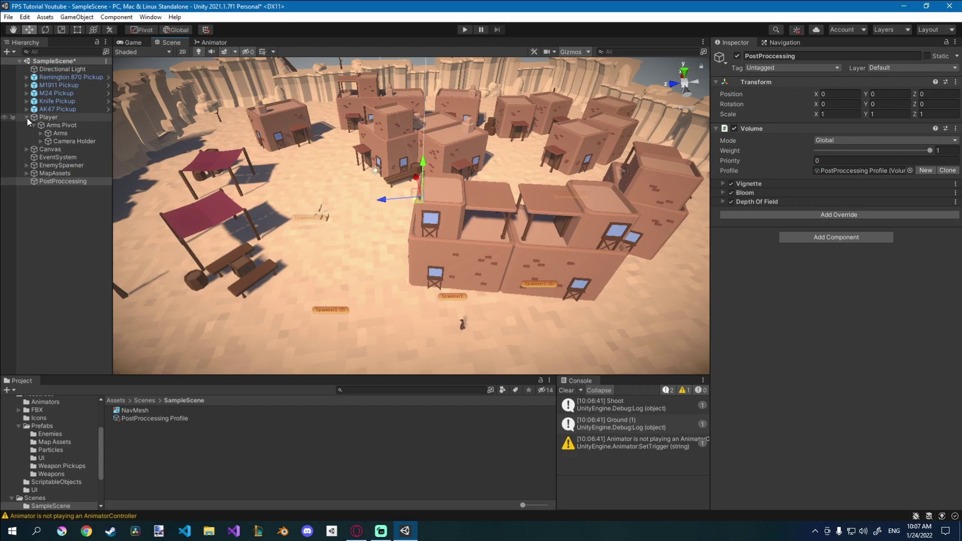
{"action": "left_click", "coordinate": [68, 70]}
{"action": "right_click_drag", "start_coordinate": [407, 213], "coordinate": [400, 195]}
{"action": "key", "text": "e"}
{"action": "left_click_drag", "start_coordinate": [404, 169], "coordinate": [567, 258]}
{"action": "right_click_drag", "start_coordinate": [568, 258], "coordinate": [759, 173]}
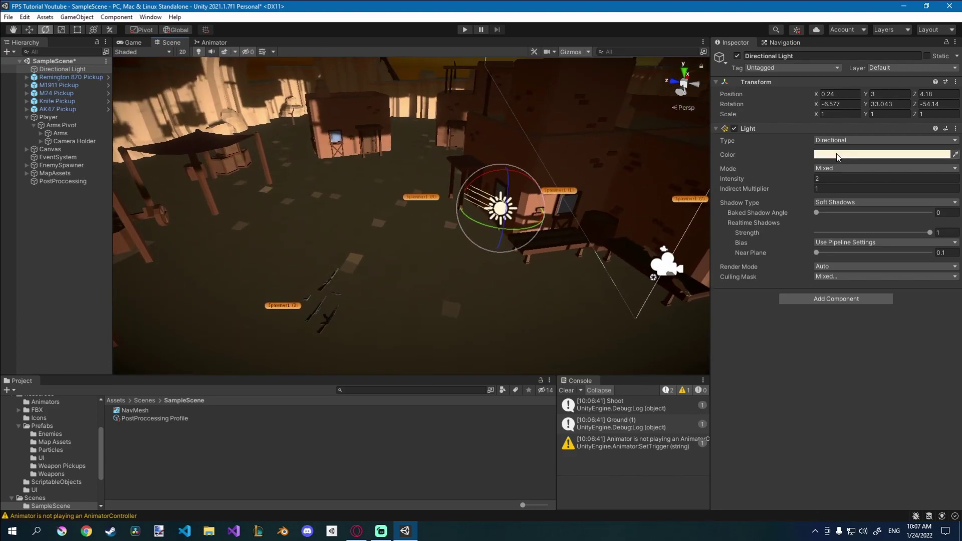
Change the Directional Light's color to a deep saturated blue
{"action": "left_click", "coordinate": [838, 154]}
{"action": "left_click", "coordinate": [859, 263]}
{"action": "left_click_drag", "start_coordinate": [894, 212], "coordinate": [919, 223]}
Rotate the Directional Light to about X 22.5, Y 144, Z -245 and set its intensity to 0.5
{"action": "right_click_drag", "start_coordinate": [454, 181], "coordinate": [724, 159]}
{"action": "left_click_drag", "start_coordinate": [429, 158], "coordinate": [439, 152]}
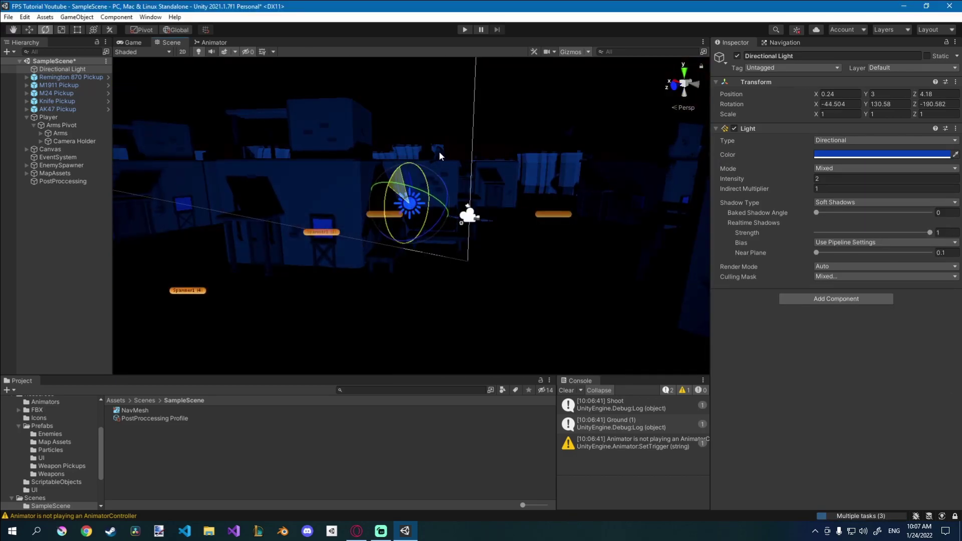
{"action": "right_click_drag", "start_coordinate": [476, 175], "coordinate": [441, 172]}
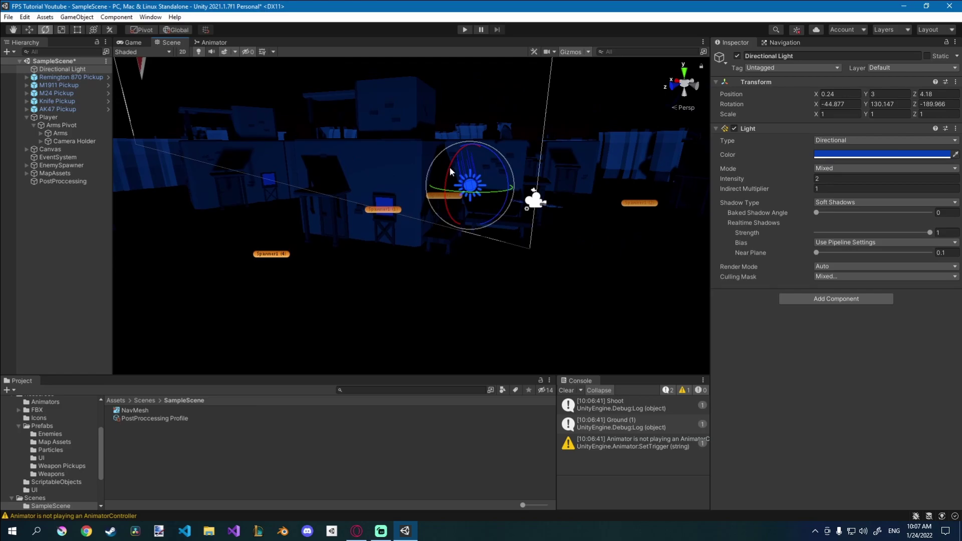
{"action": "left_click_drag", "start_coordinate": [449, 167], "coordinate": [704, 138]}
{"action": "right_click_drag", "start_coordinate": [566, 161], "coordinate": [626, 168]}
{"action": "left_click", "coordinate": [834, 178]}
{"action": "type", "text": "0.5"}
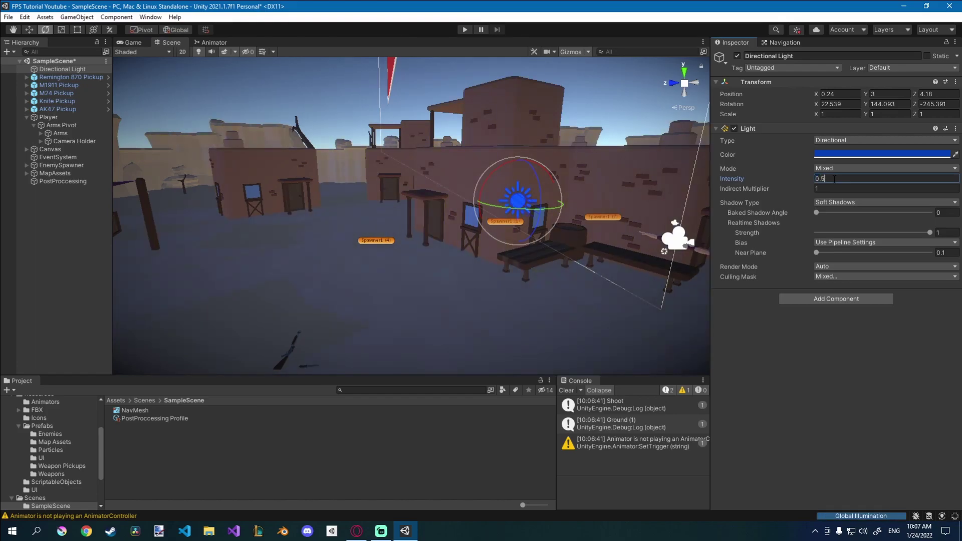
{"action": "right_click_drag", "start_coordinate": [417, 230], "coordinate": [517, 226]}
Open the Lighting settings and enable fog for the scene's environment
{"action": "left_click", "coordinate": [150, 17]}
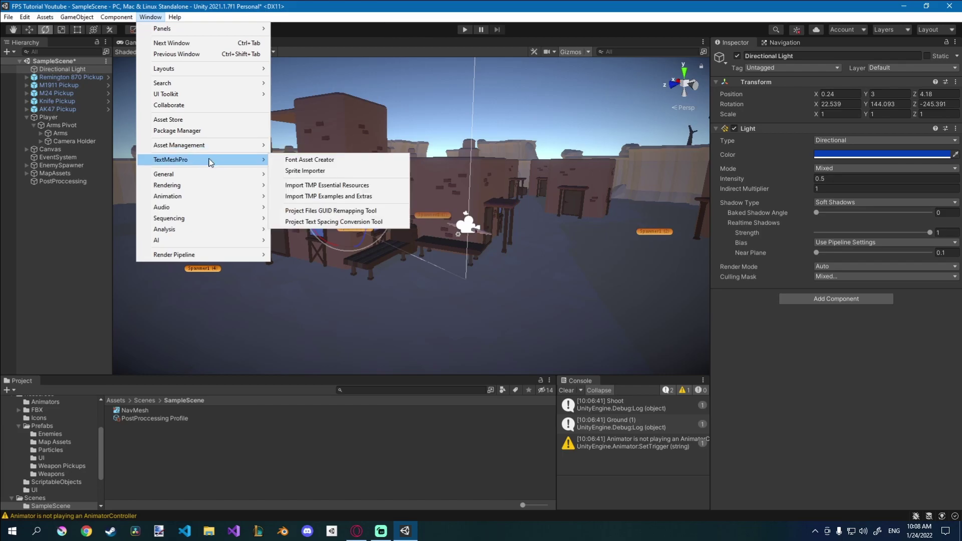
{"action": "mouse_move", "coordinate": [235, 185]}
{"action": "left_click", "coordinate": [297, 186]}
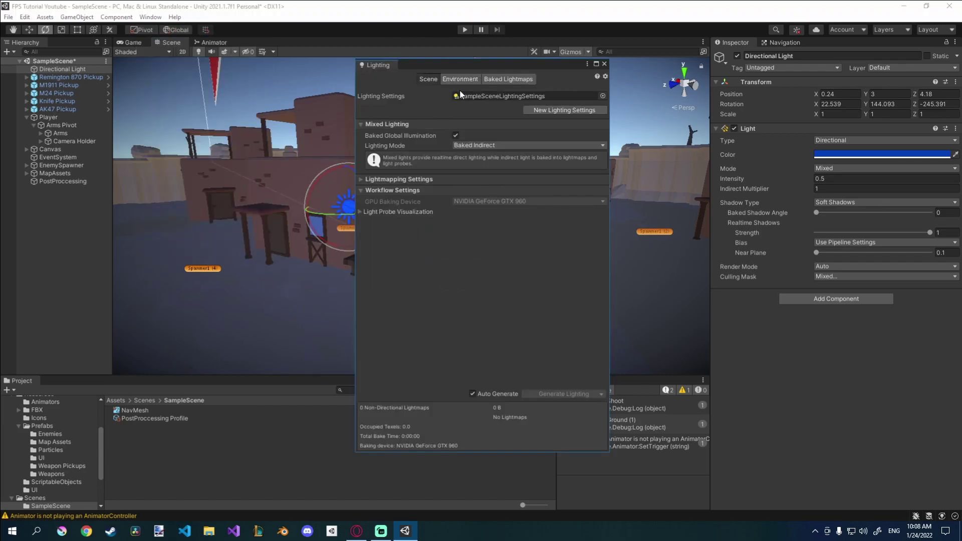
{"action": "left_click_drag", "start_coordinate": [455, 85], "coordinate": [723, 78]}
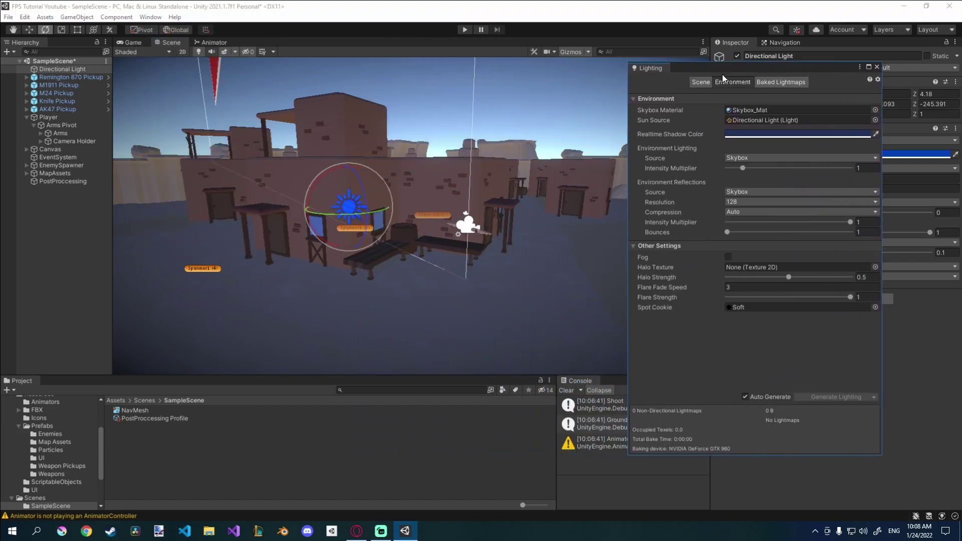
{"action": "left_click", "coordinate": [730, 257]}
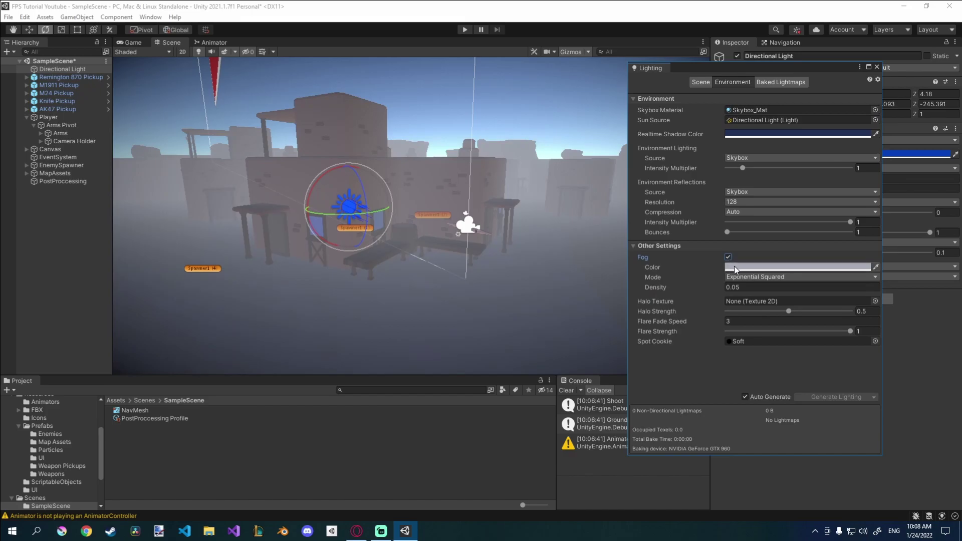
Set the environment fog's color to a dark muted blue
{"action": "left_click_drag", "start_coordinate": [708, 67], "coordinate": [718, 52]}
{"action": "left_click", "coordinate": [777, 252]}
{"action": "left_click", "coordinate": [786, 336]}
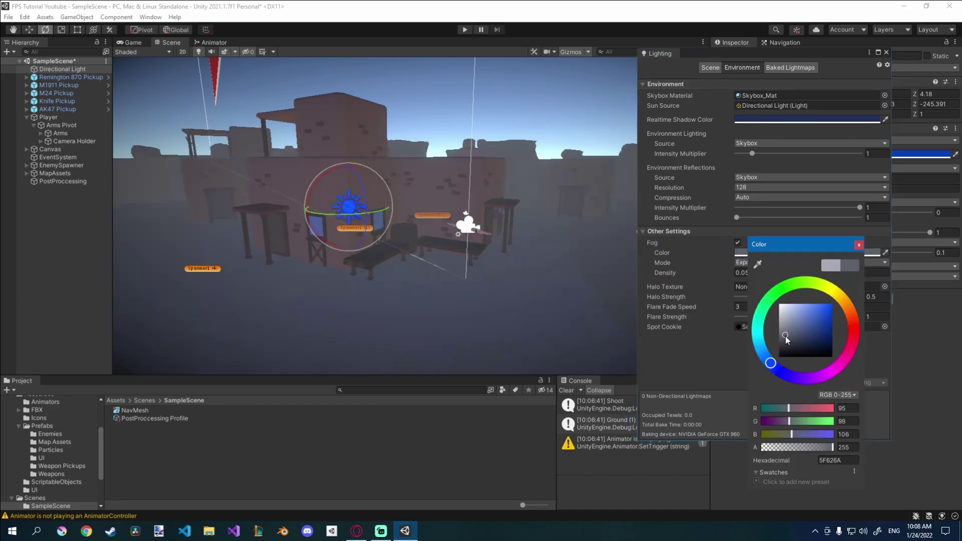
{"action": "mouse_move", "coordinate": [785, 336]}
{"action": "left_mouse_down"}
{"action": "mouse_move", "coordinate": [788, 346]}
{"action": "mouse_move", "coordinate": [786, 314]}
{"action": "mouse_move", "coordinate": [788, 347]}
{"action": "left_mouse_up"}
{"action": "left_click", "coordinate": [858, 245]}
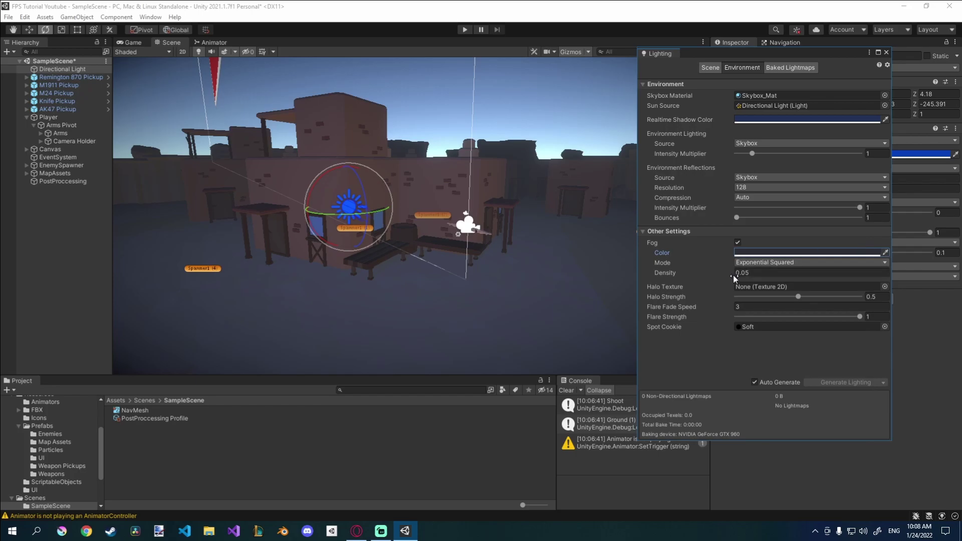
Set the environment fog's density to 0.035
{"action": "left_click", "coordinate": [760, 273]}
{"action": "key", "text": "BackSpace"}
{"action": "type", "text": "25"}
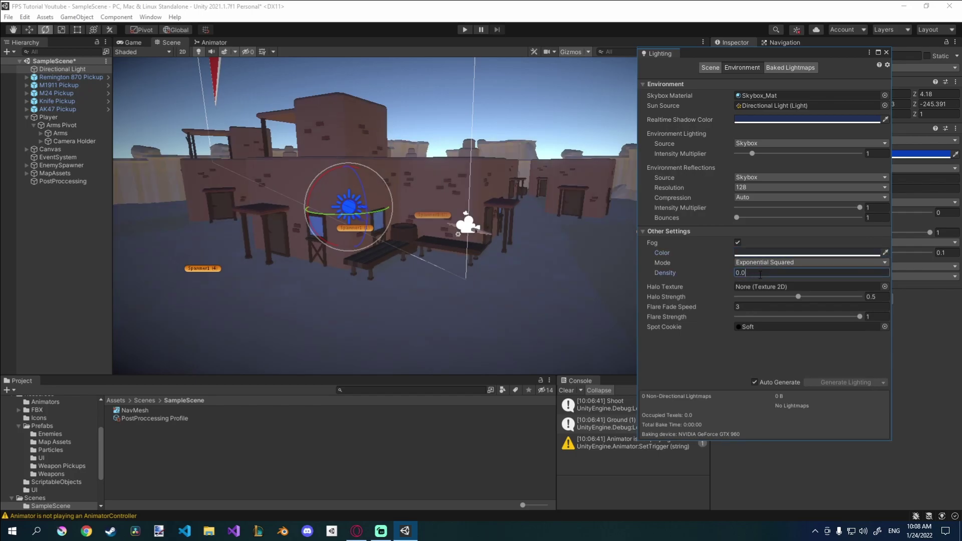
{"action": "key", "text": "BackSpace"}
{"action": "key", "text": "BackSpace"}
{"action": "key", "text": "BackSpace"}
{"action": "type", "text": "1"}
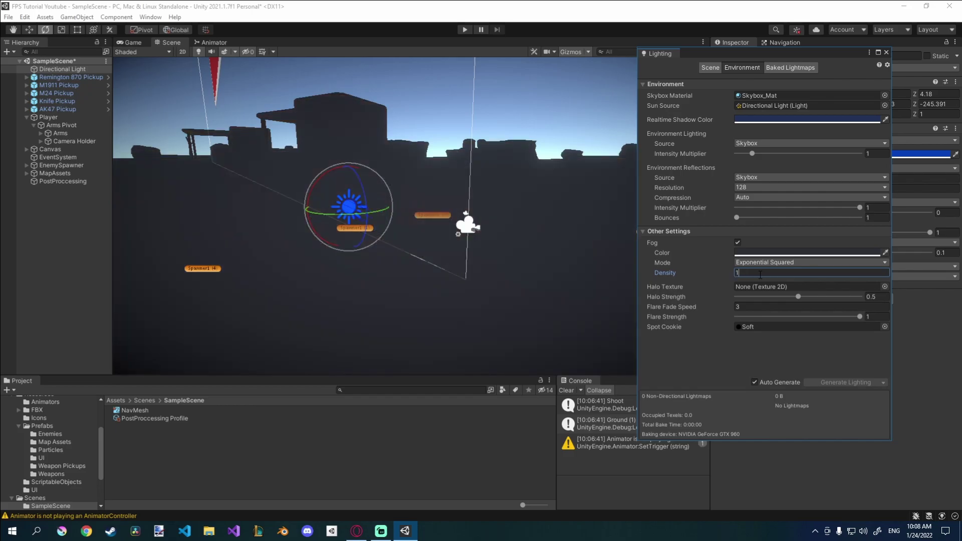
{"action": "key", "text": "BackSpace"}
{"action": "type", "text": "0.035"}
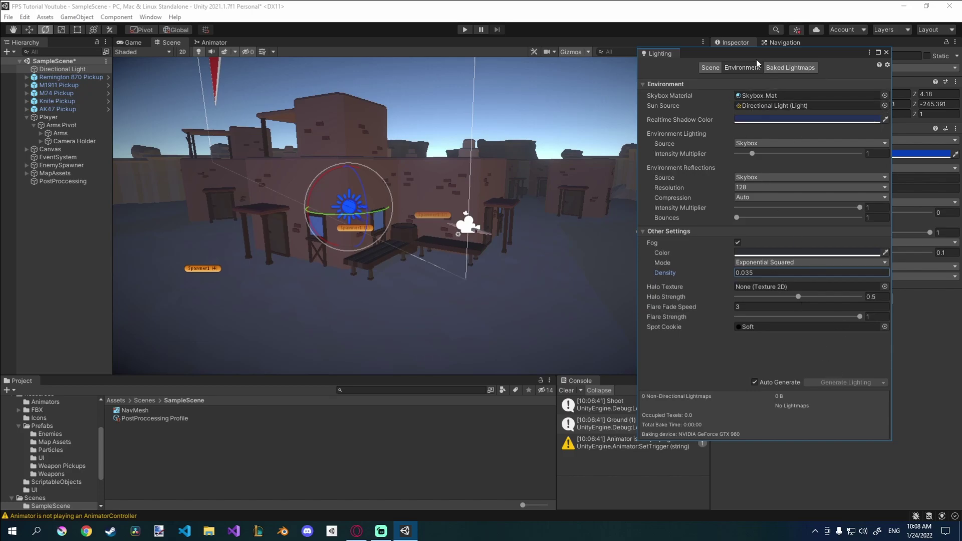
Switch the environment lighting source to Color
{"action": "left_click_drag", "start_coordinate": [756, 63], "coordinate": [586, 52]}
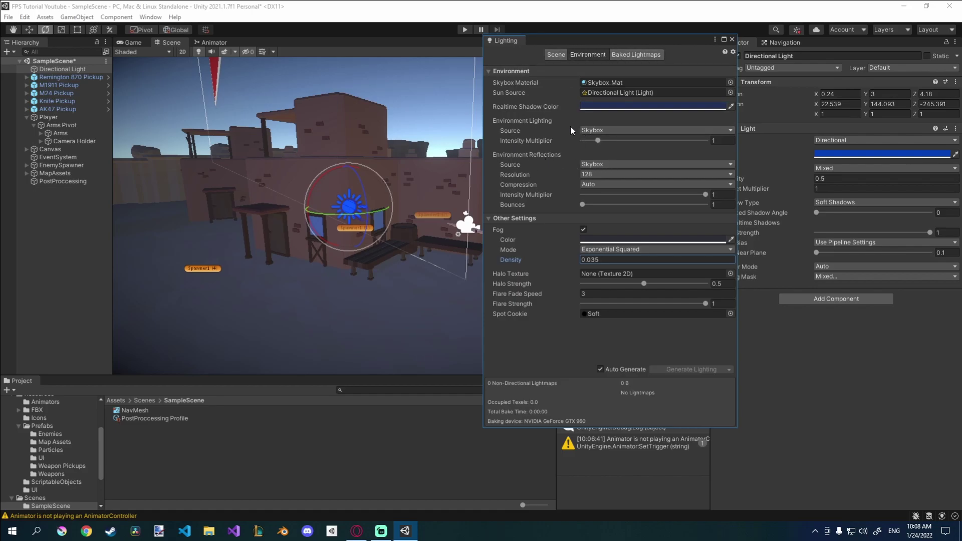
{"action": "left_click", "coordinate": [596, 130]}
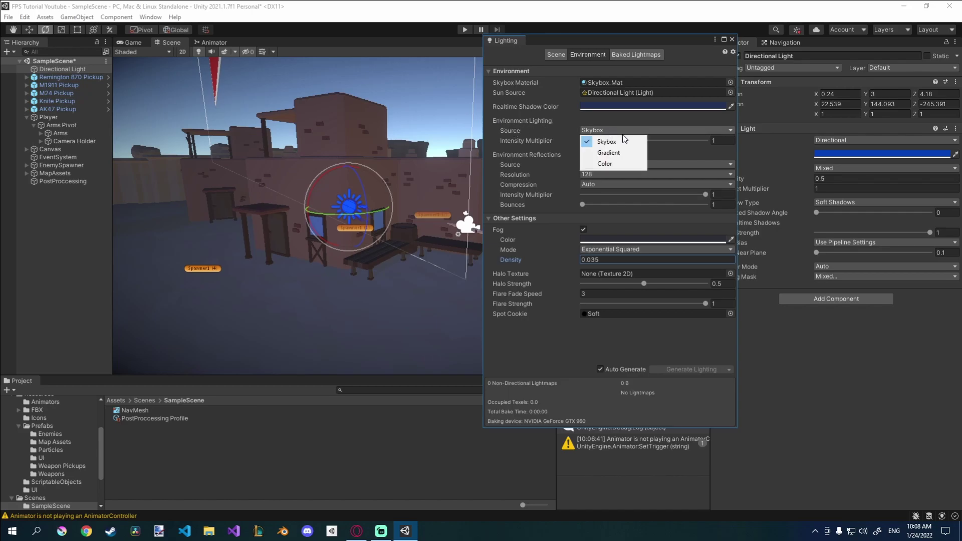
{"action": "left_click", "coordinate": [612, 159]}
Set the environment lighting's ambient color to a muted grayish blue
{"action": "left_click_drag", "start_coordinate": [567, 38], "coordinate": [738, 42]}
{"action": "left_click", "coordinate": [789, 147]}
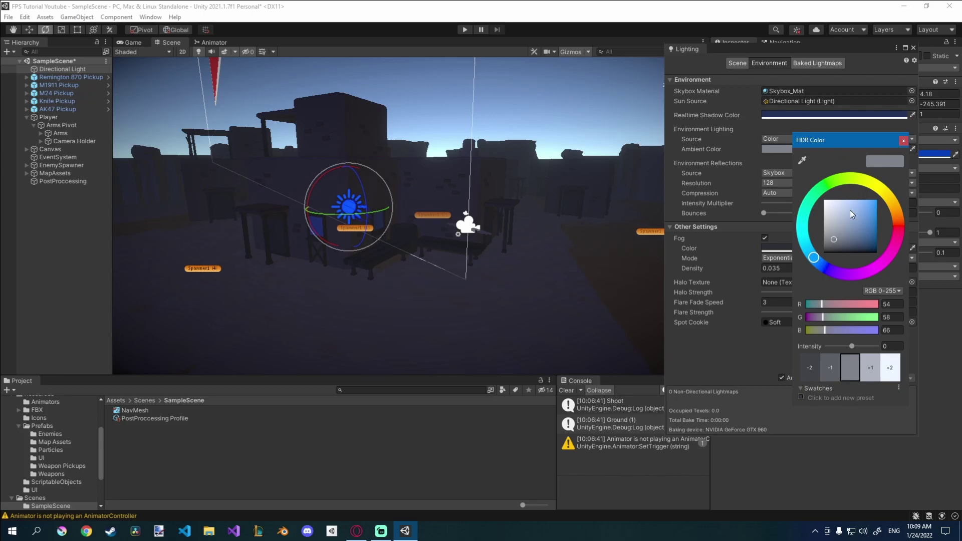
{"action": "mouse_move", "coordinate": [848, 213]}
{"action": "left_mouse_down"}
{"action": "mouse_move", "coordinate": [832, 213]}
{"action": "mouse_move", "coordinate": [843, 223]}
{"action": "mouse_move", "coordinate": [833, 223]}
{"action": "mouse_move", "coordinate": [852, 228]}
{"action": "mouse_move", "coordinate": [850, 246]}
{"action": "mouse_move", "coordinate": [822, 266]}
{"action": "mouse_move", "coordinate": [858, 236]}
{"action": "mouse_move", "coordinate": [855, 224]}
{"action": "left_mouse_up"}
{"action": "left_click_drag", "start_coordinate": [823, 265], "coordinate": [813, 259]}
{"action": "left_click_drag", "start_coordinate": [867, 233], "coordinate": [854, 232]}
{"action": "left_click", "coordinate": [904, 142]}
{"action": "left_click_drag", "start_coordinate": [822, 52], "coordinate": [715, 45]}
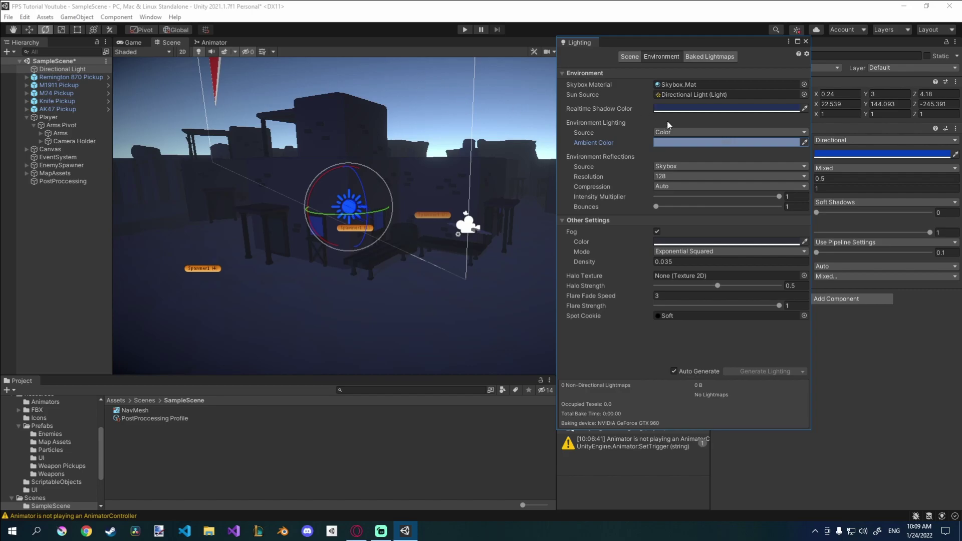
{"action": "left_click", "coordinate": [701, 143]}
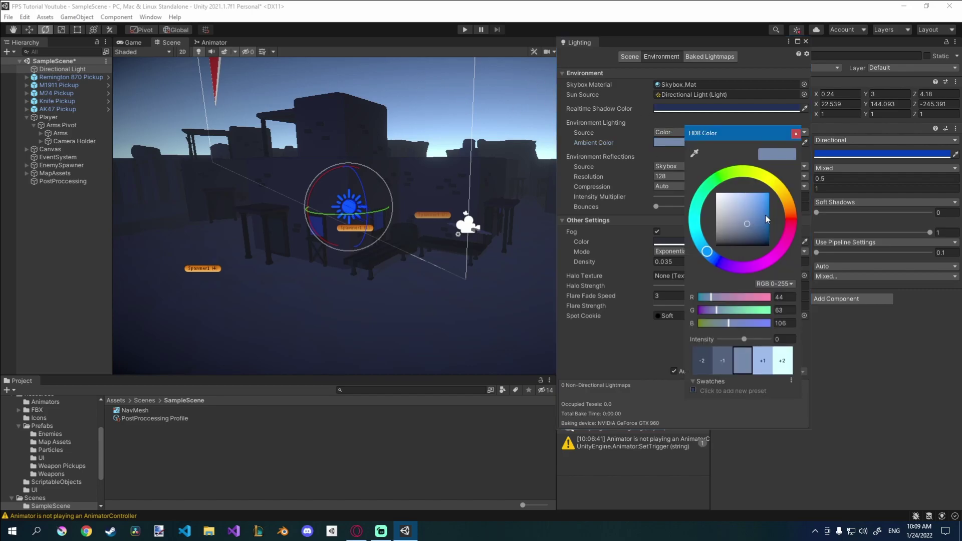
{"action": "left_click_drag", "start_coordinate": [761, 212], "coordinate": [741, 227]}
{"action": "left_click", "coordinate": [796, 134]}
Locate the assigned Skybox_Mat material, select it to inspect its sky settings, and close the Lighting window
{"action": "left_click", "coordinate": [804, 84]}
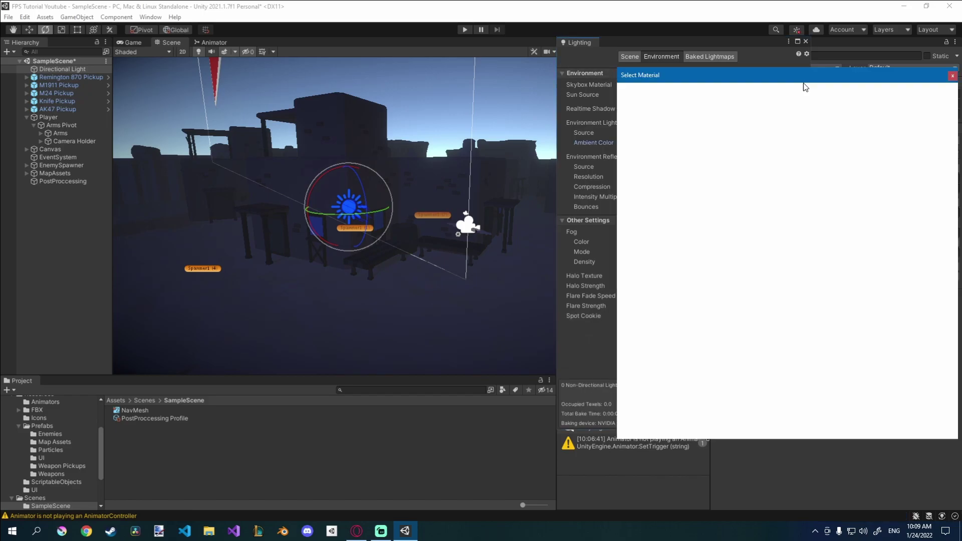
{"action": "left_click", "coordinate": [952, 76]}
{"action": "left_click", "coordinate": [687, 85]}
{"action": "left_click", "coordinate": [163, 435]}
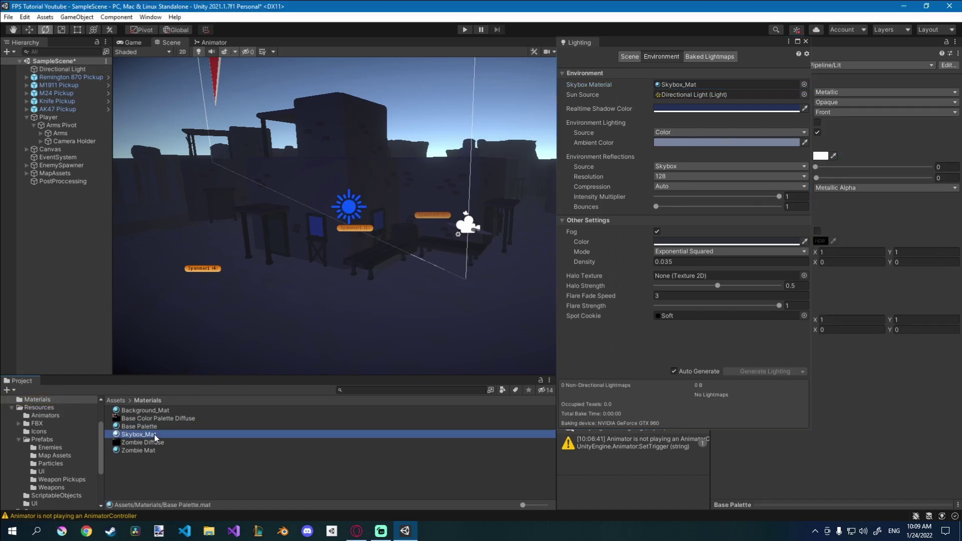
{"action": "left_click_drag", "start_coordinate": [794, 51], "coordinate": [709, 68]}
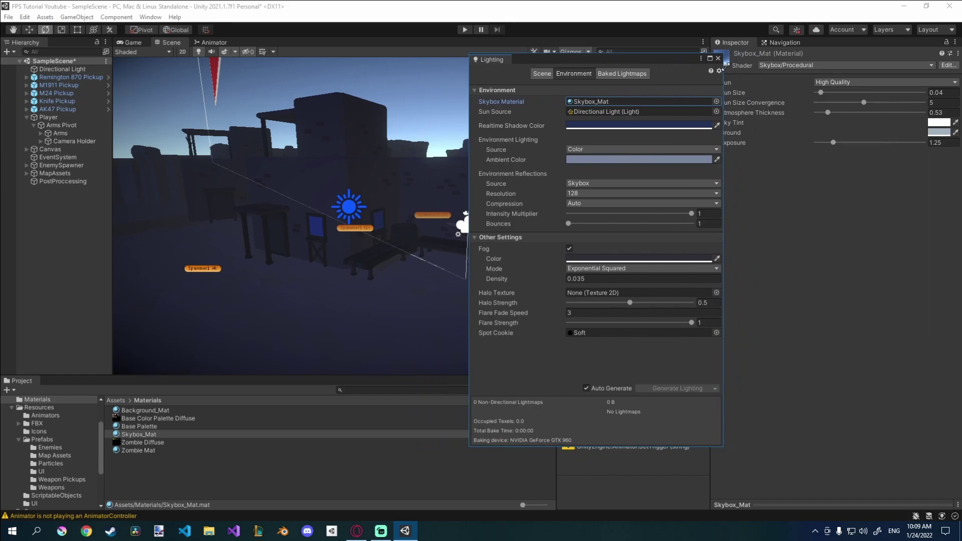
{"action": "left_click", "coordinate": [718, 58]}
Play-test the night scene with a few knife attacks, stop the game, and clear the console
{"action": "left_click", "coordinate": [133, 42]}
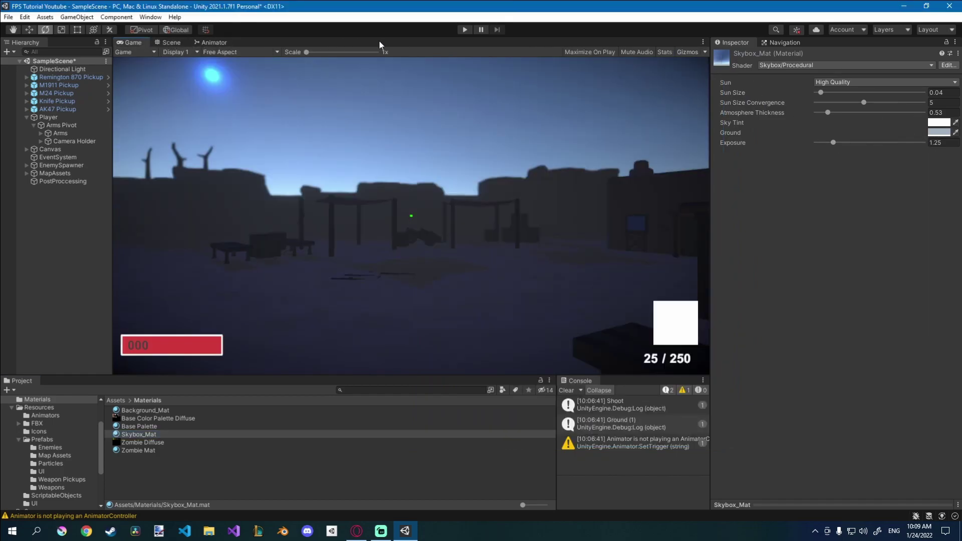
{"action": "left_click", "coordinate": [461, 31]}
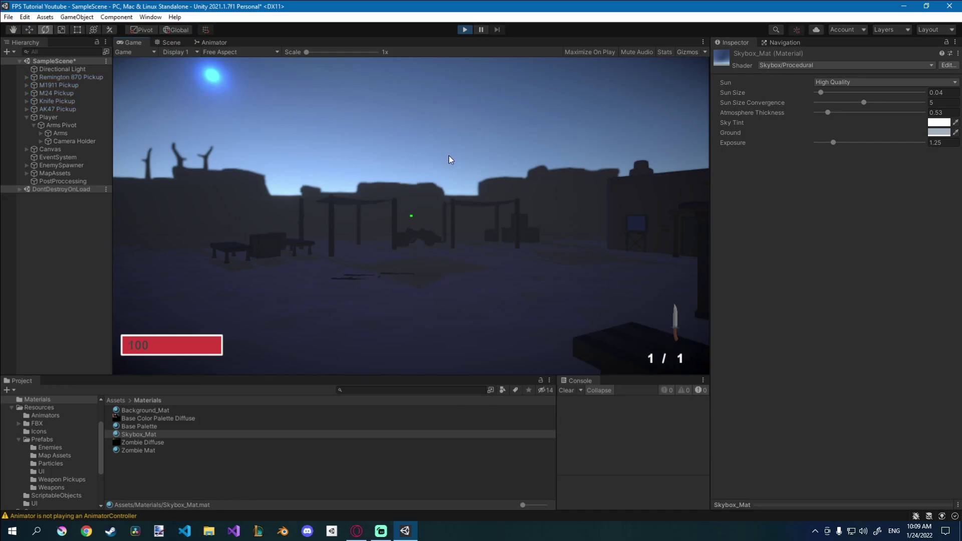
{"action": "left_click", "coordinate": [411, 216]}
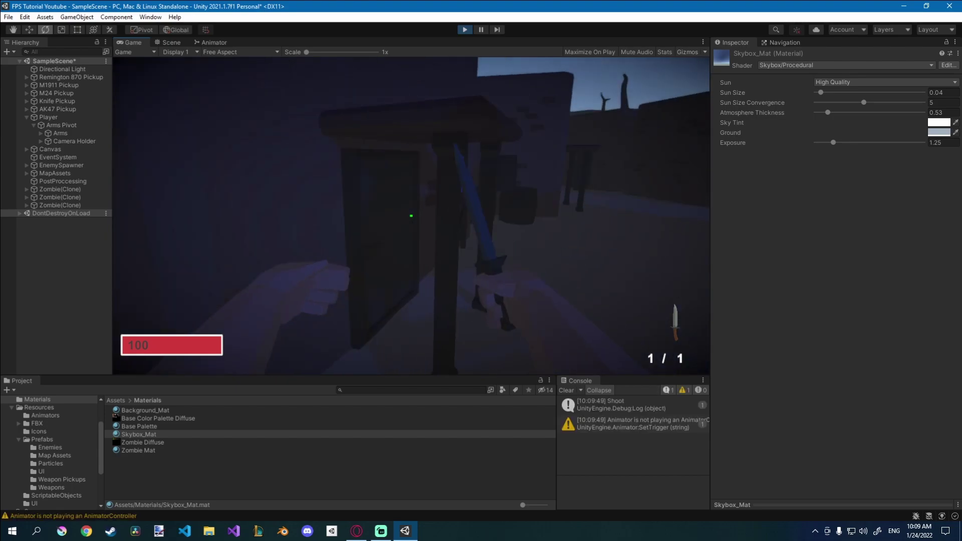
{"action": "left_click", "coordinate": [410, 216]}
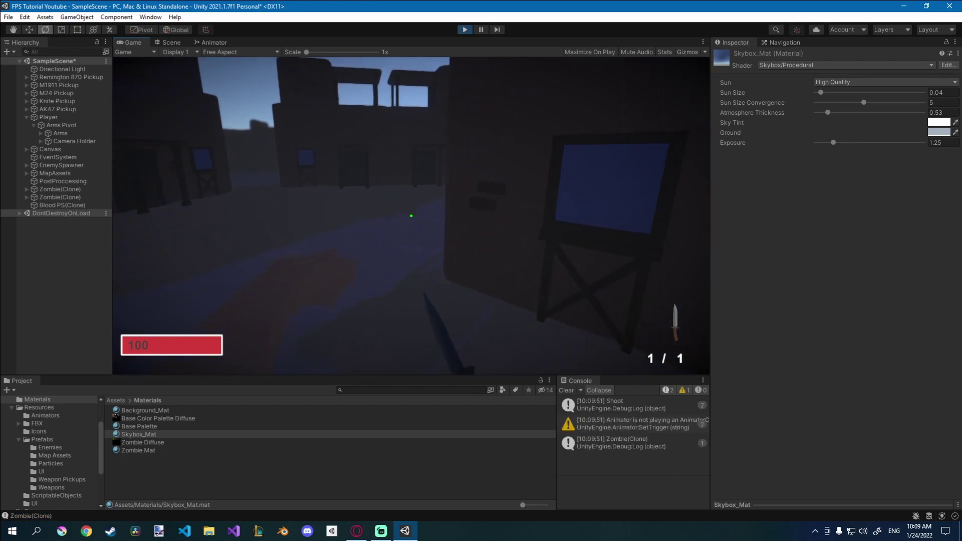
{"action": "key", "text": "ctrl+p"}
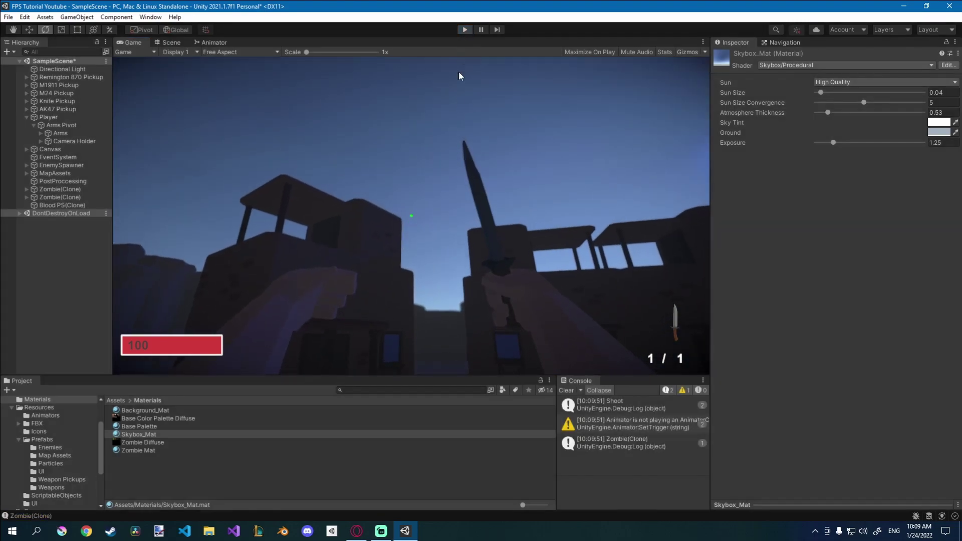
{"action": "left_click", "coordinate": [570, 391]}
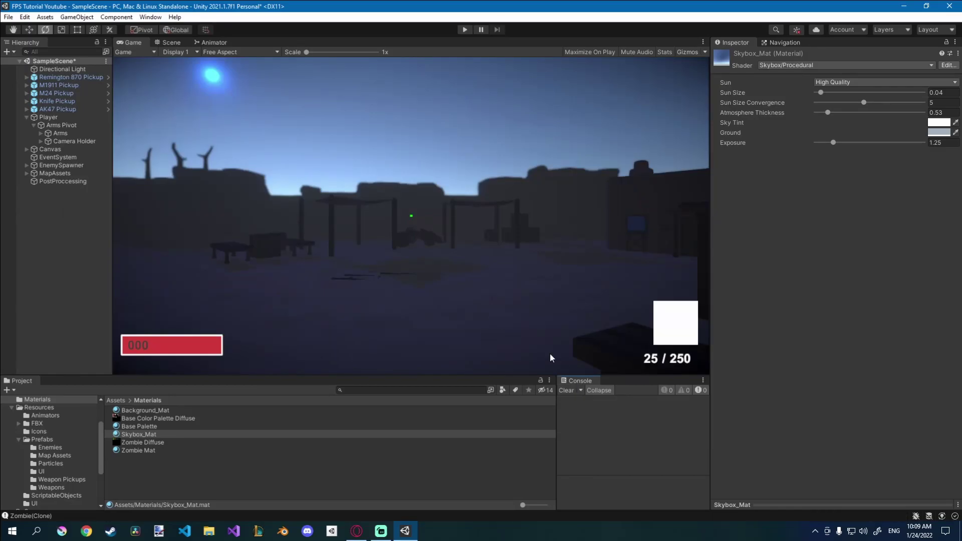
Add a Color Adjustments override to the PostProccessing object's volume
{"action": "left_click", "coordinate": [167, 44]}
{"action": "right_click_drag", "start_coordinate": [378, 200], "coordinate": [340, 205]}
{"action": "left_click", "coordinate": [62, 181]}
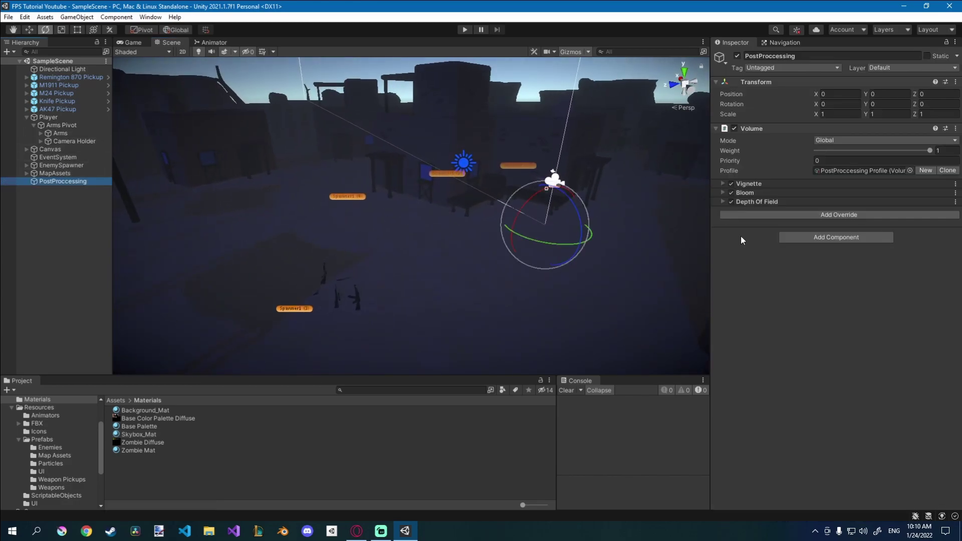
{"action": "left_click", "coordinate": [785, 215]}
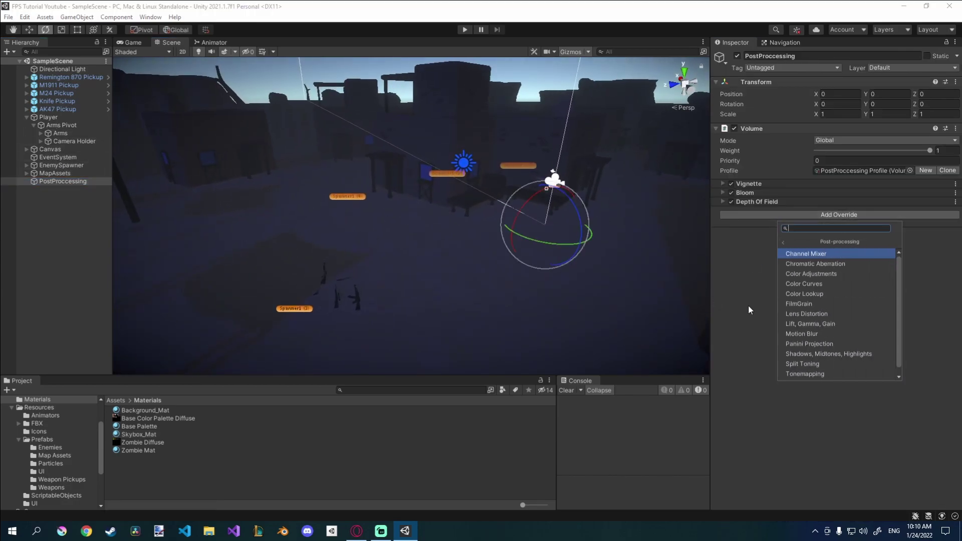
{"action": "left_click", "coordinate": [833, 273]}
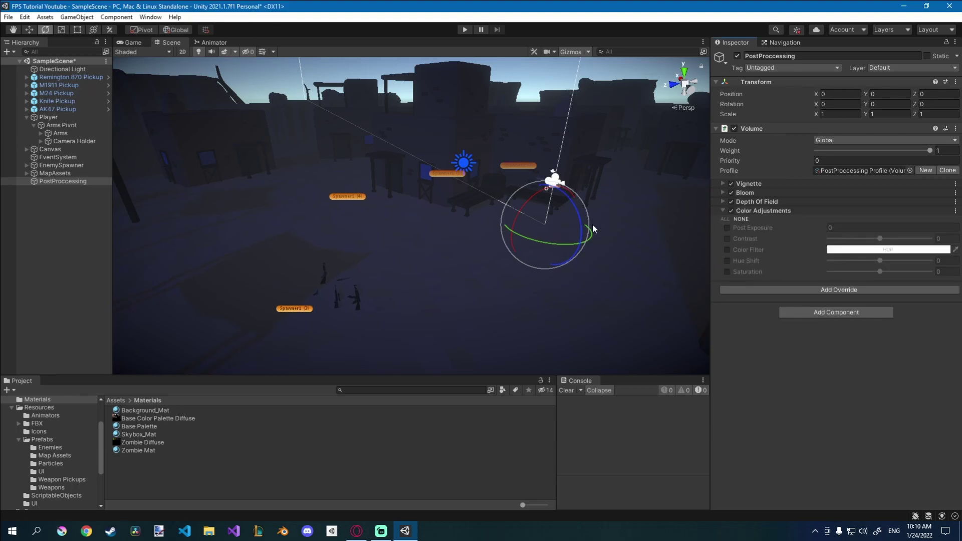
Enable all Color Adjustments properties and set Post Exposure to -0.35
{"action": "left_click", "coordinate": [726, 218]}
{"action": "left_click", "coordinate": [825, 226]}
{"action": "type", "text": "0.18"}
{"action": "mouse_move", "coordinate": [829, 227]}
{"action": "left_mouse_down"}
{"action": "mouse_move", "coordinate": [882, 227]}
{"action": "mouse_move", "coordinate": [819, 227]}
{"action": "left_mouse_up"}
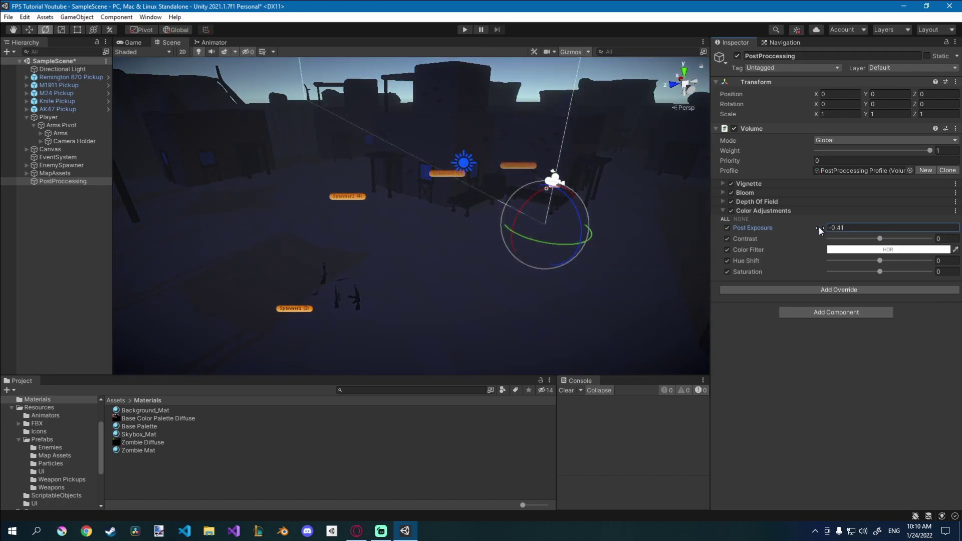
{"action": "left_click", "coordinate": [853, 227]}
{"action": "type", "text": "-0.35"}
Set the Color Adjustments contrast to 10
{"action": "mouse_move", "coordinate": [879, 239]}
{"action": "left_mouse_down"}
{"action": "mouse_move", "coordinate": [903, 238]}
{"action": "mouse_move", "coordinate": [886, 240]}
{"action": "left_mouse_up"}
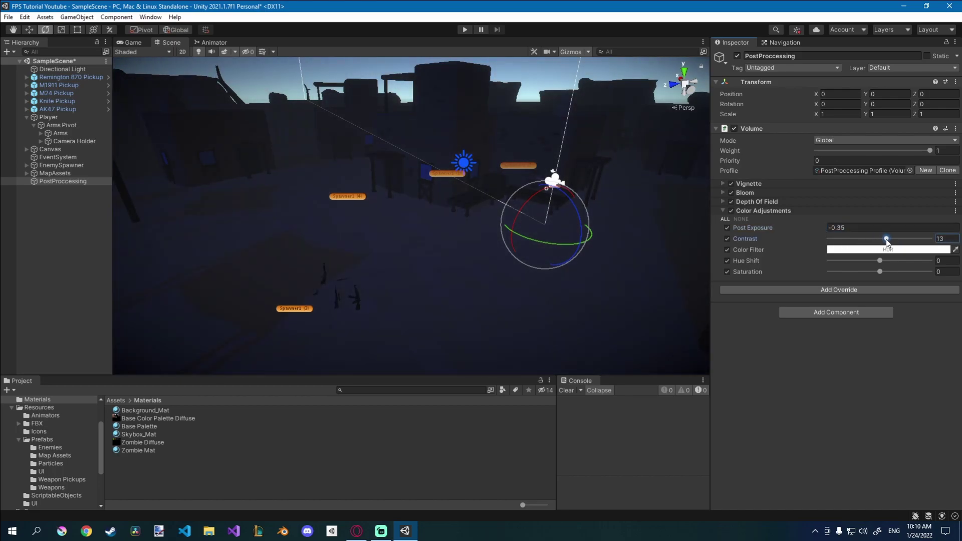
{"action": "left_click", "coordinate": [942, 239]}
{"action": "type", "text": "0"}
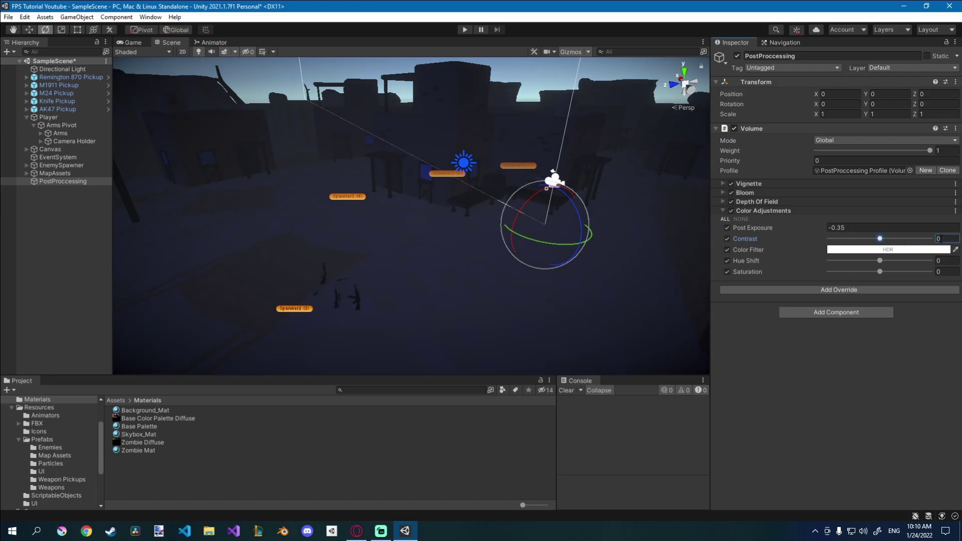
{"action": "left_click", "coordinate": [942, 239]}
{"action": "type", "text": "10"}
{"action": "key", "text": "Return"}
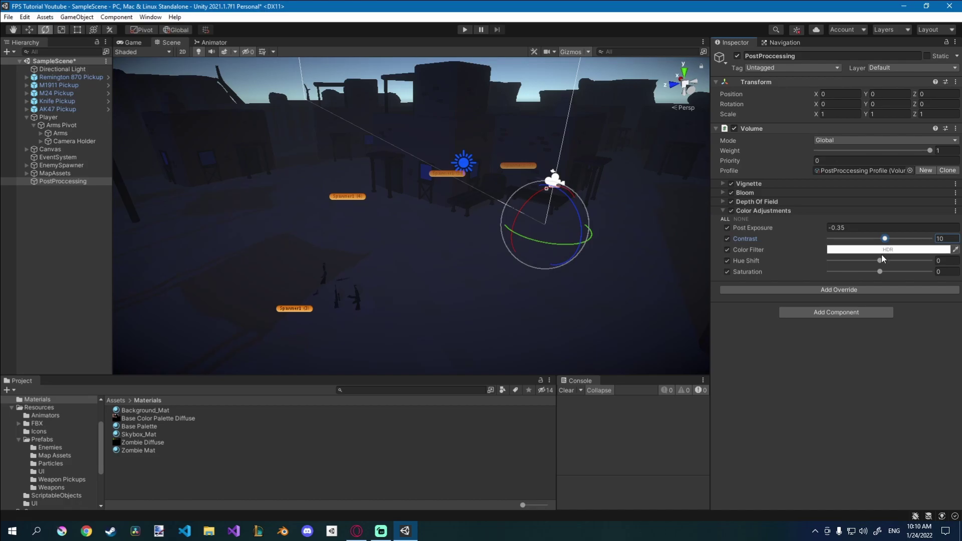
Try out different Hue Shift and Saturation amounts in Color Adjustments and reset both to 0
{"action": "left_click_drag", "start_coordinate": [882, 260], "coordinate": [931, 272]}
{"action": "left_click", "coordinate": [948, 260]}
{"action": "type", "text": "0"}
{"action": "left_click", "coordinate": [949, 271]}
{"action": "type", "text": "0"}
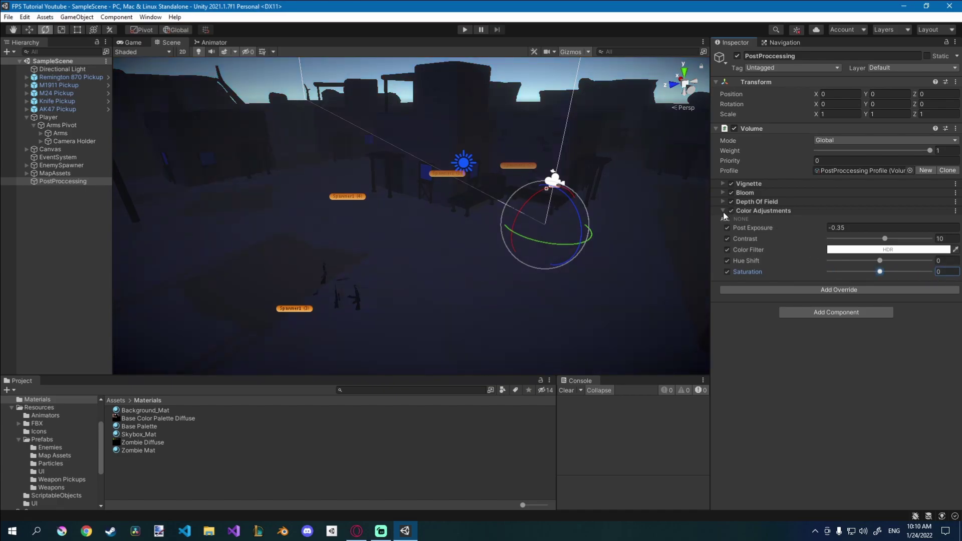
Add a Shadows, Midtones, Highlights override to the volume and enable all of its properties
{"action": "left_click", "coordinate": [723, 211]}
{"action": "left_click", "coordinate": [771, 223]}
{"action": "left_click", "coordinate": [804, 262]}
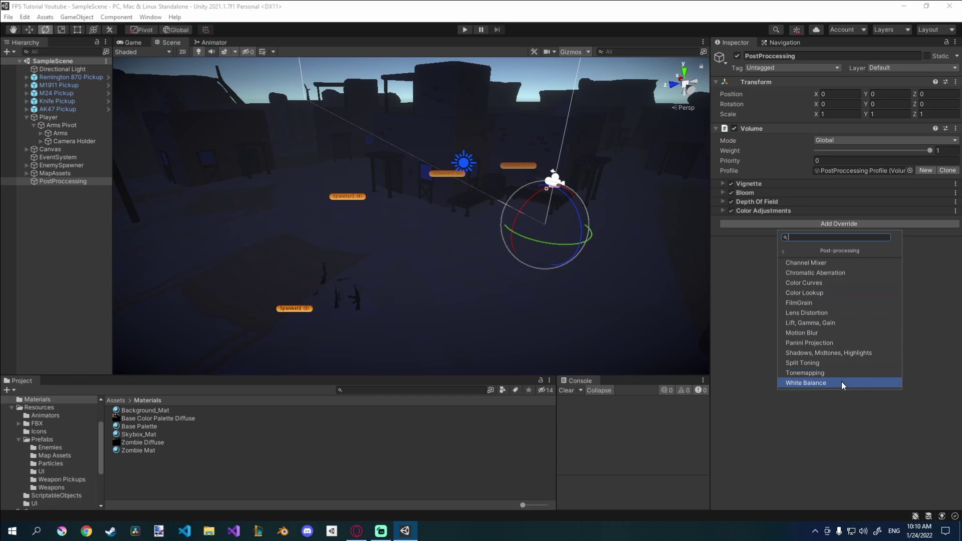
{"action": "left_click", "coordinate": [862, 353]}
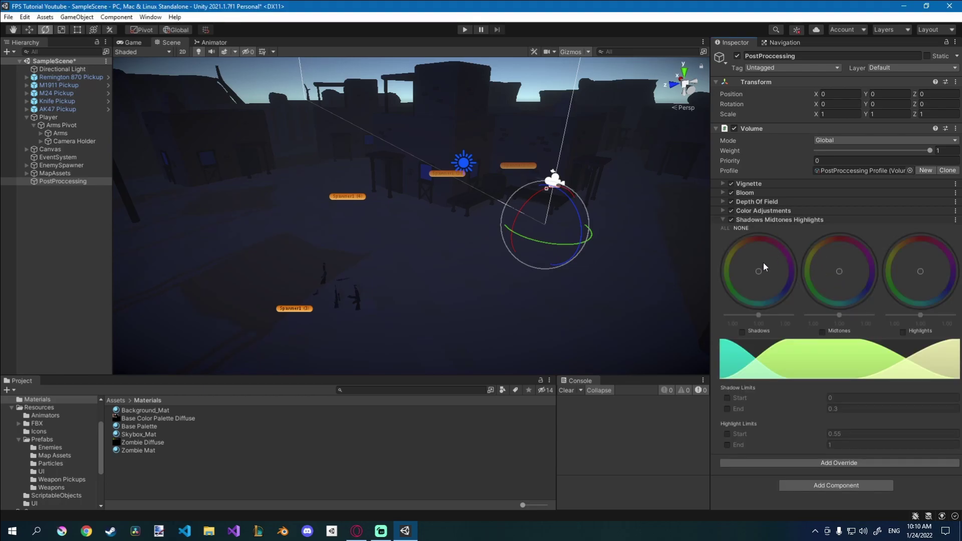
{"action": "left_click", "coordinate": [724, 228]}
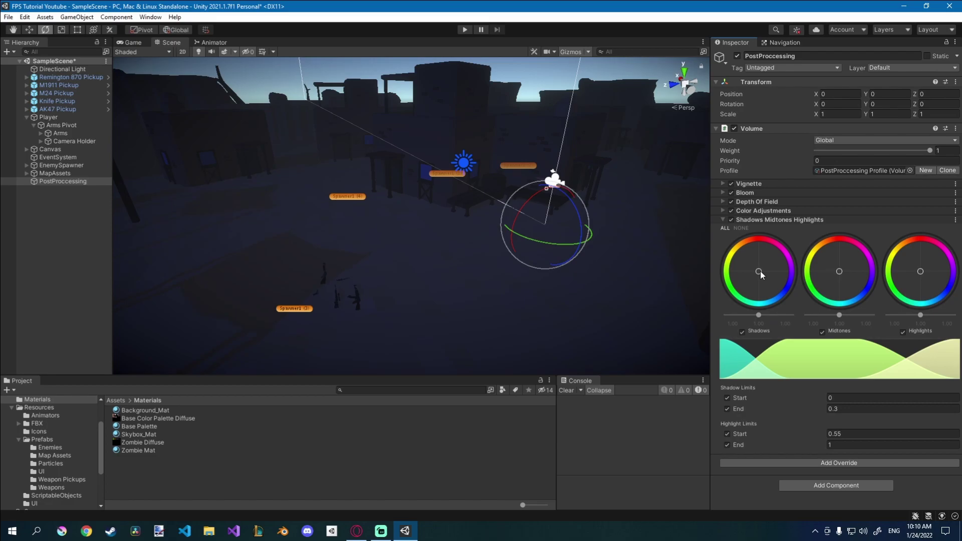
{"action": "right_click_drag", "start_coordinate": [459, 253], "coordinate": [411, 228]}
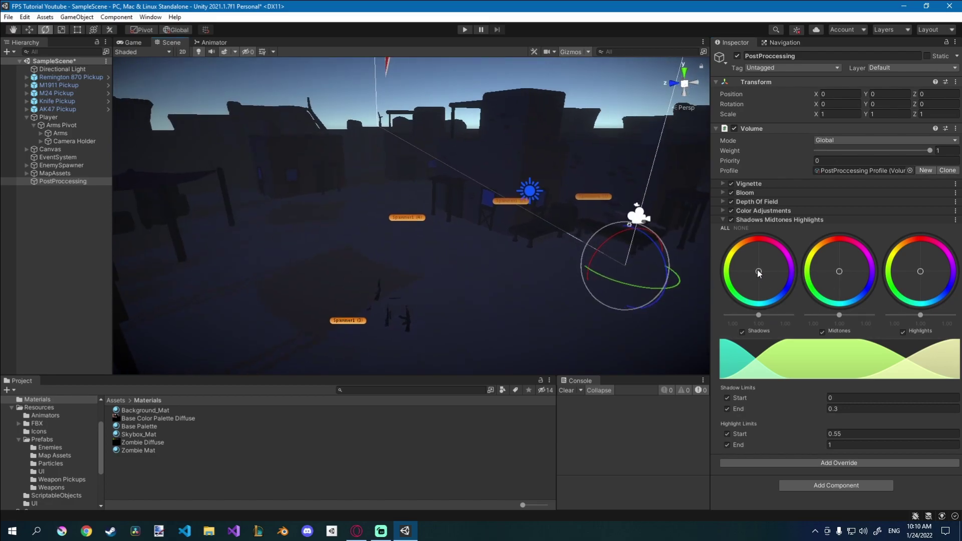
{"action": "left_click", "coordinate": [721, 219]}
Play-test the scene with the new color overrides, stop the game, and check the result in the game view
{"action": "left_click", "coordinate": [465, 29]}
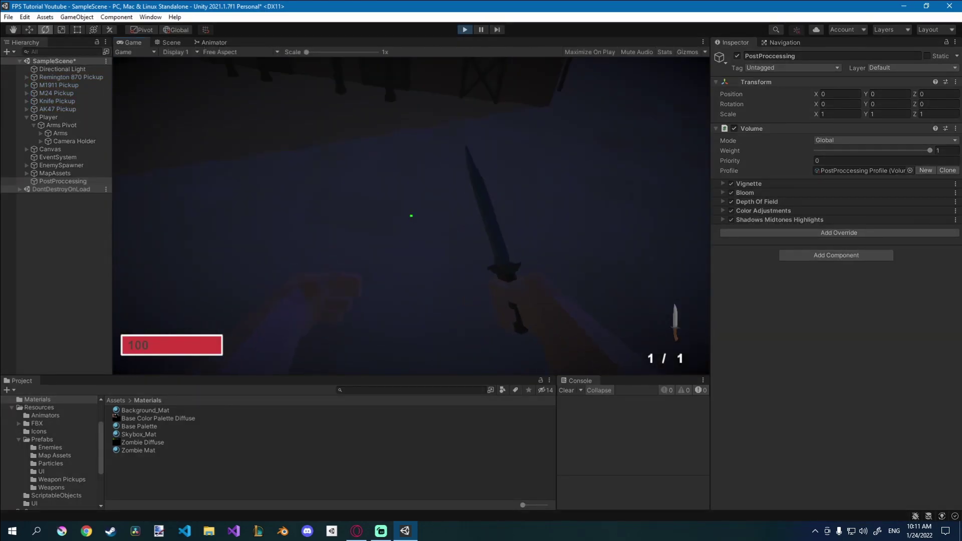
{"action": "key", "text": "w"}
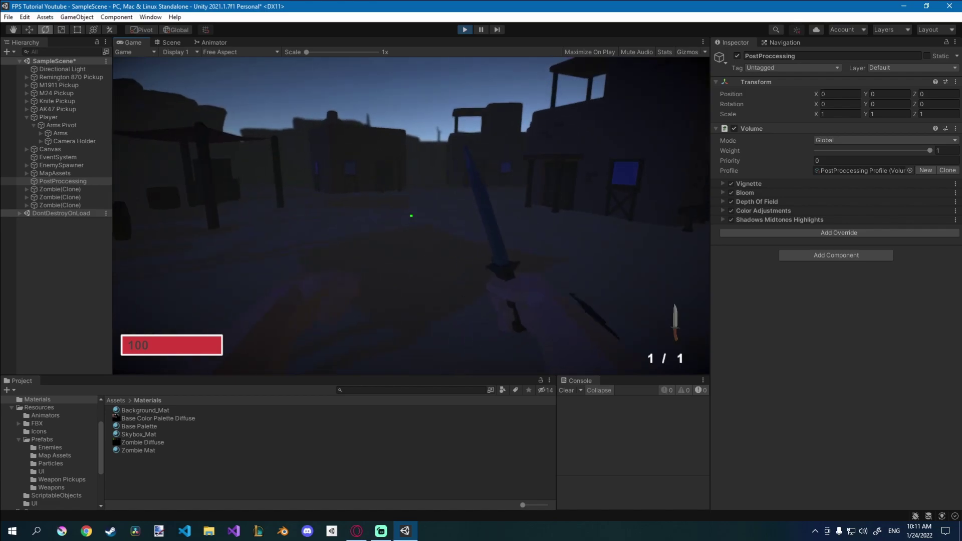
{"action": "key", "text": "ctrl+p"}
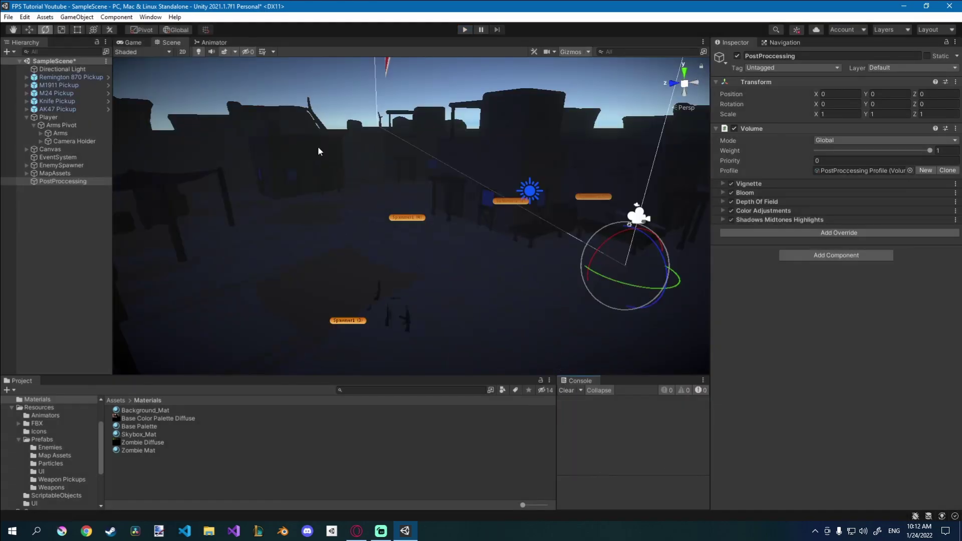
{"action": "left_click", "coordinate": [139, 41]}
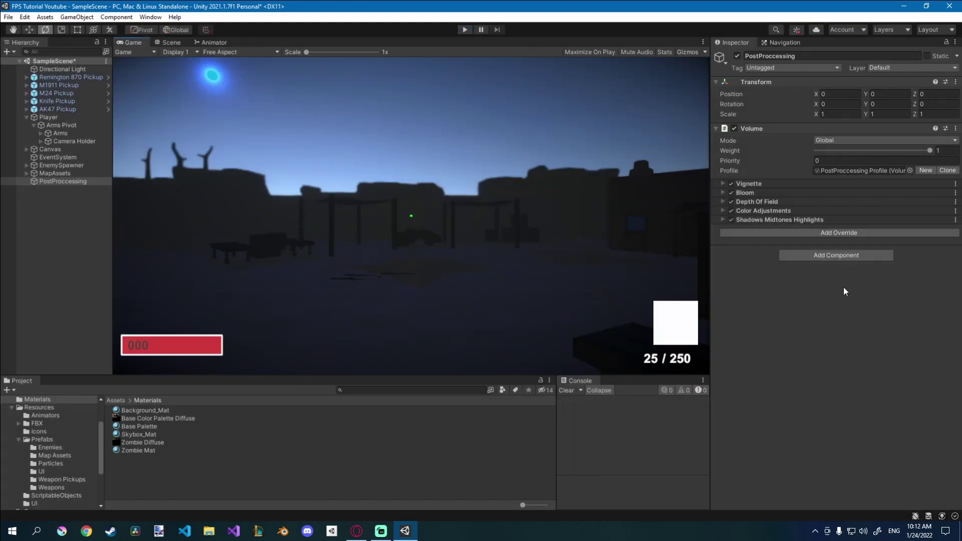